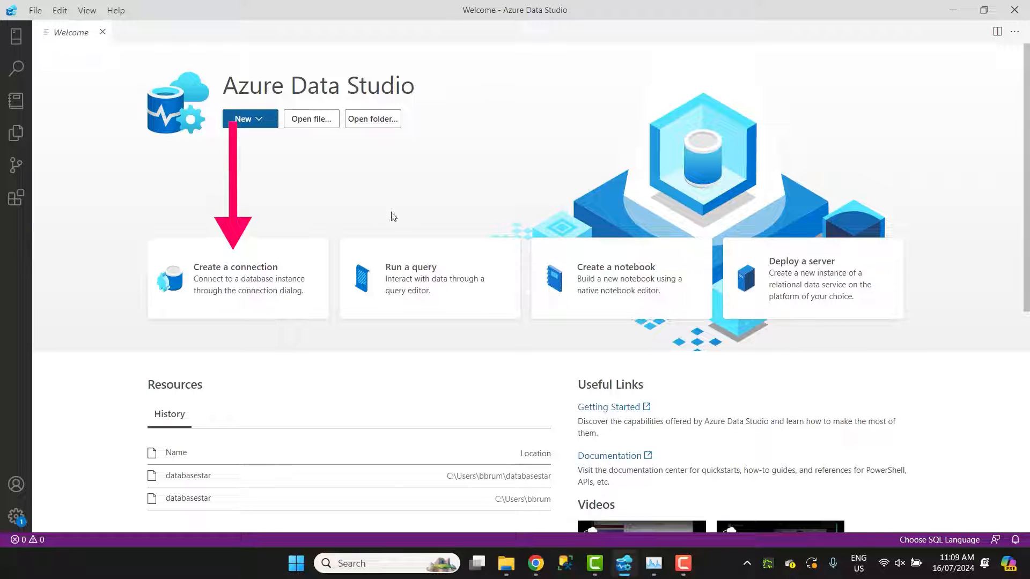
# Connect to the Microsoft SQL Server LAPTOP-D9B0FUUE\SQLEXPRESS with Windows Authentication, naming the connection "SQL Server Local".
pyautogui.click(201, 267)
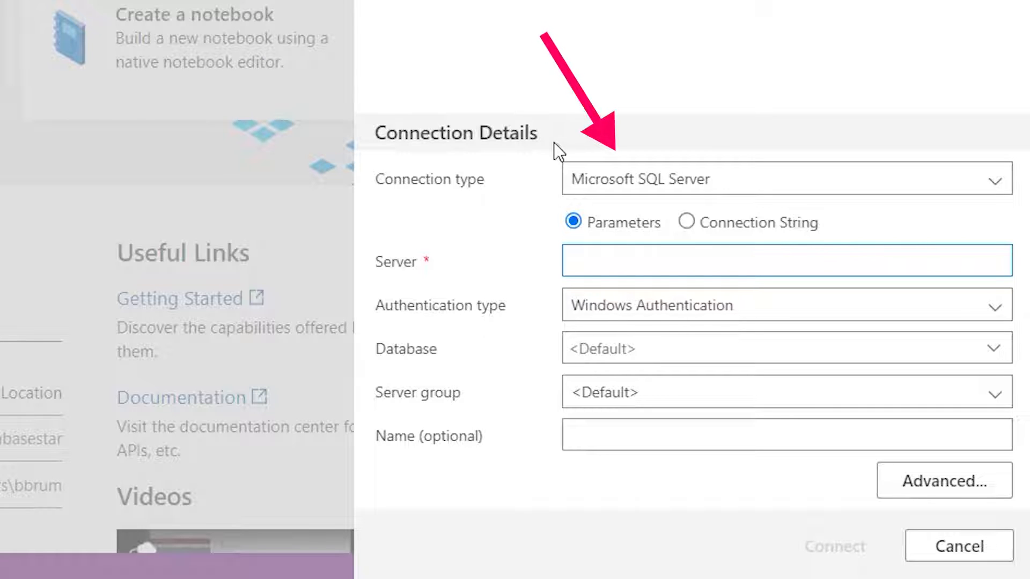
pyautogui.write('LAPTOP-D')
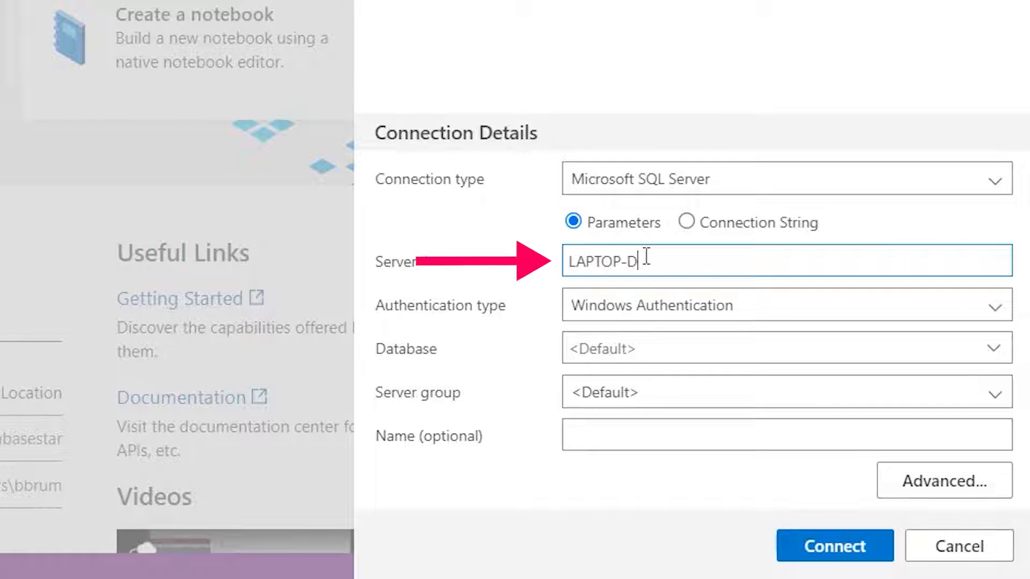
pyautogui.write('9B0FUUE\\SQLEXPRESS')
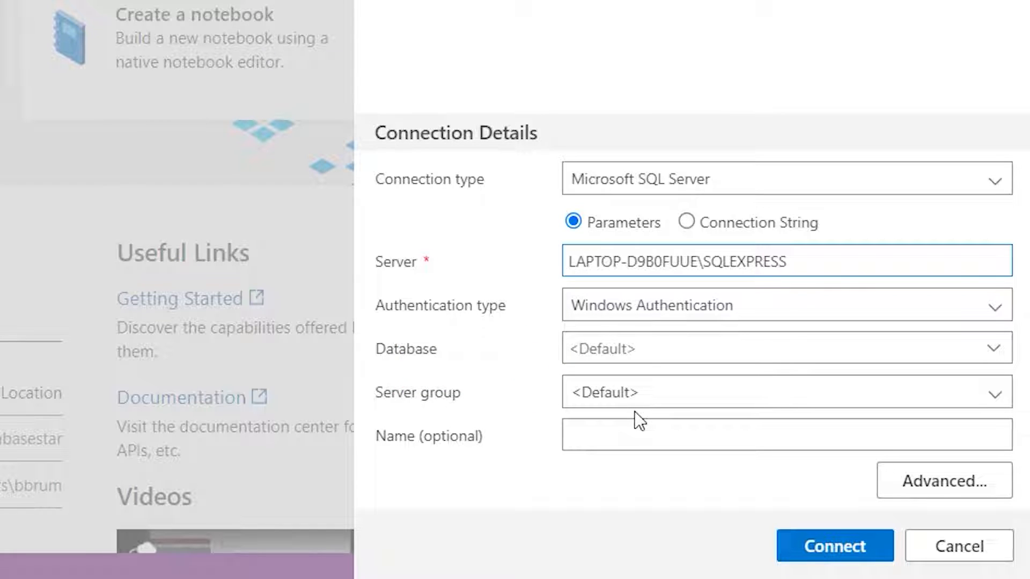
pyautogui.click(641, 428)
pyautogui.write('SQL Serve')
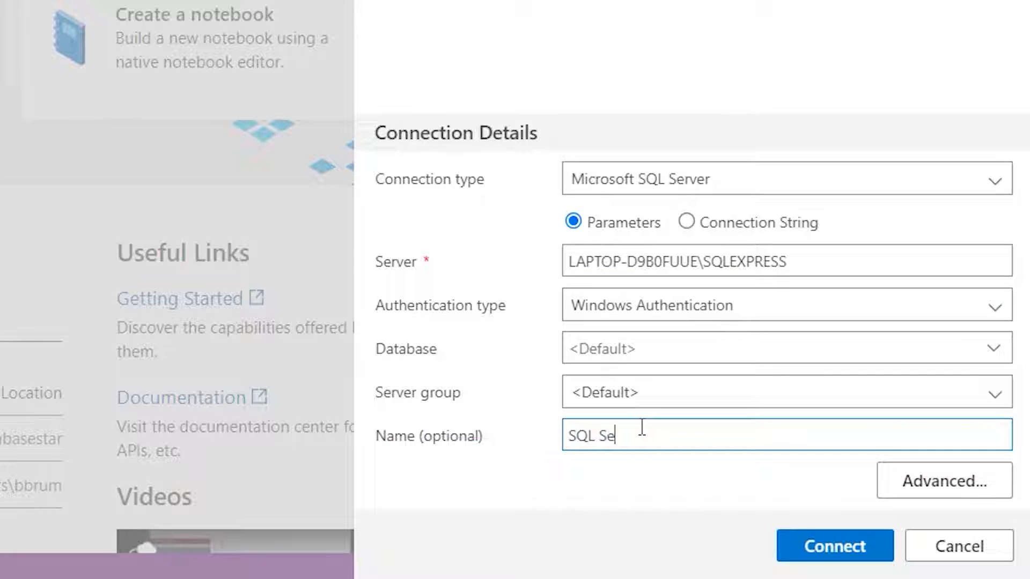
pyautogui.write('r Local')
pyautogui.click(793, 548)
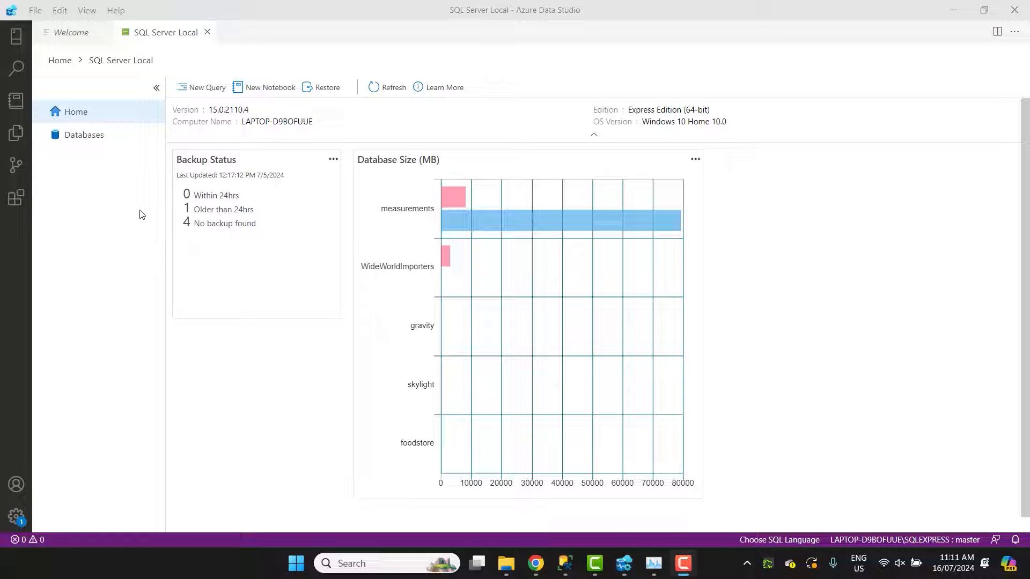
# Show the server connections and expand SQL Server Local down to the tables of the gravity database.
pyautogui.click(15, 43)
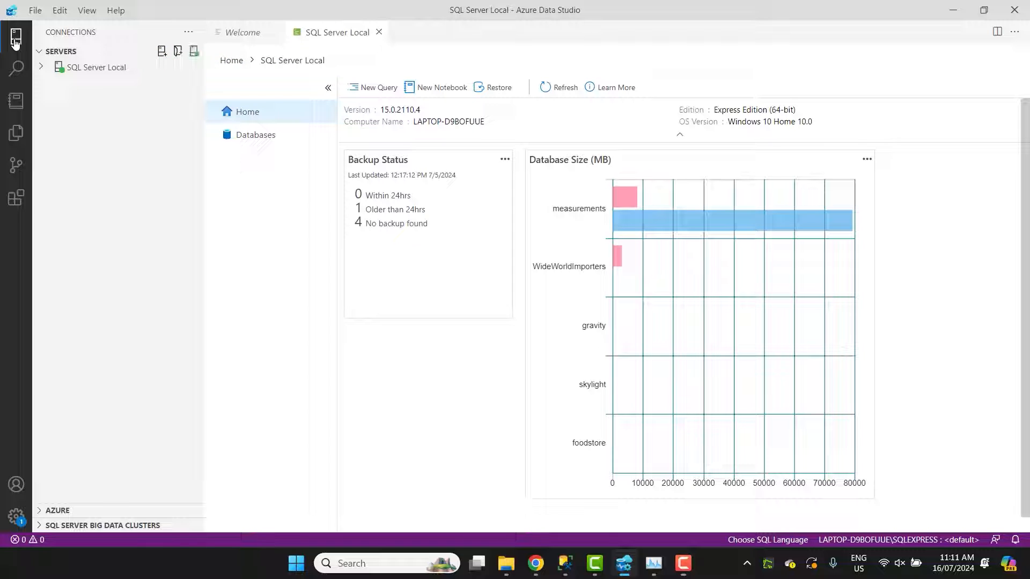
pyautogui.click(53, 68)
pyautogui.click(52, 85)
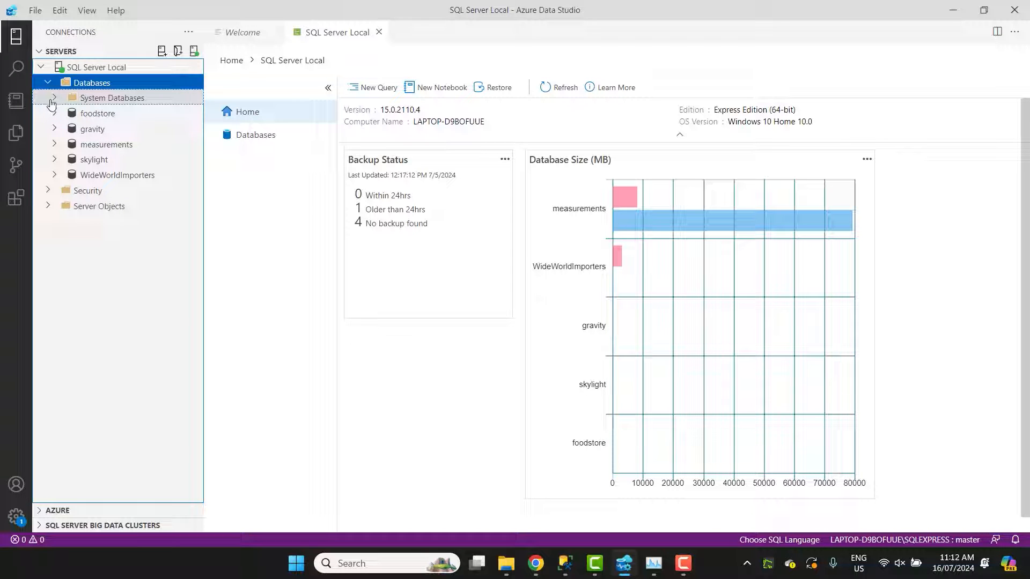
pyautogui.click(56, 130)
pyautogui.click(61, 146)
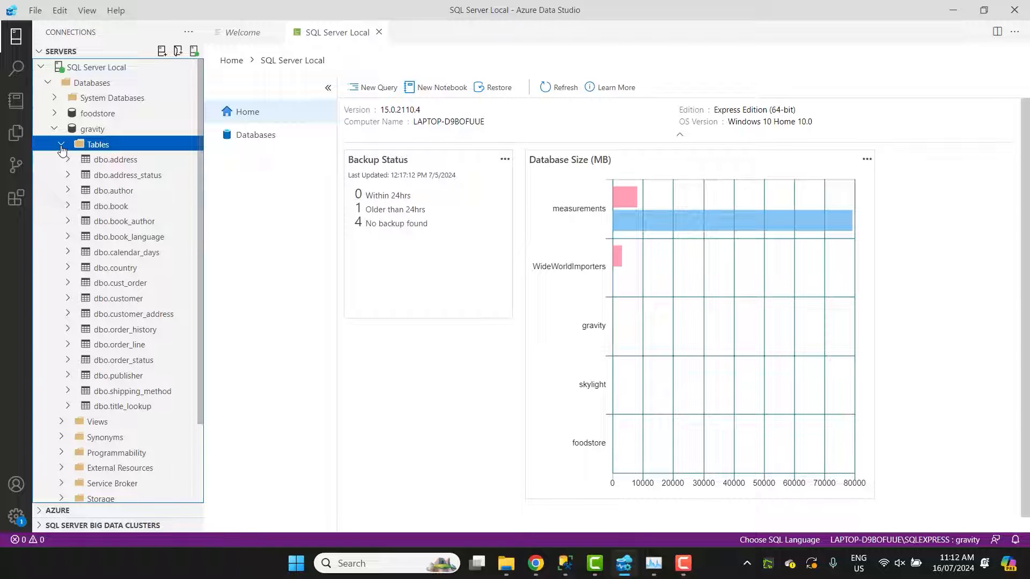
# Create a new query on the gravity database and run "SELECT GETDATE();".
pyautogui.click(36, 13)
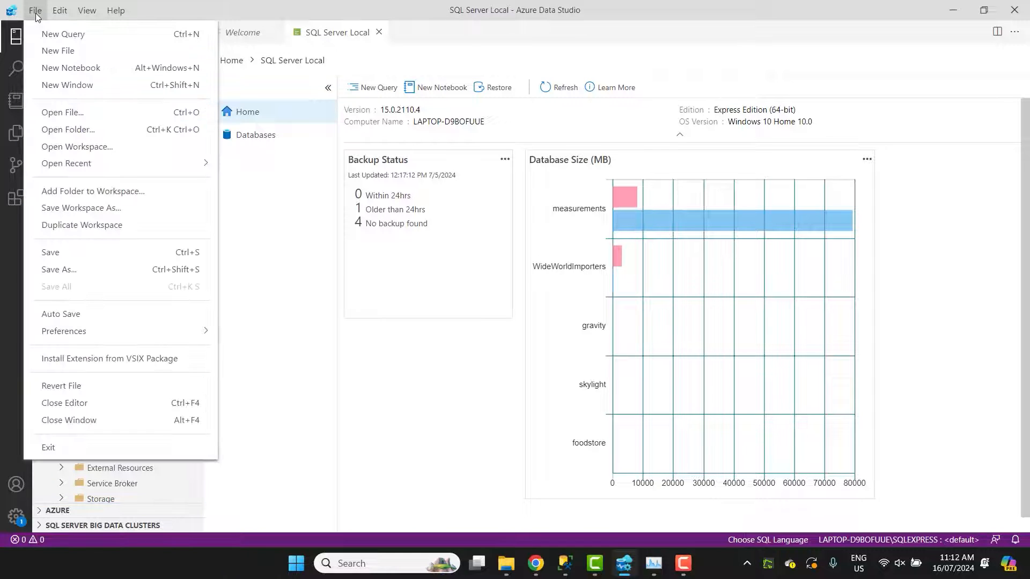
pyautogui.click(59, 35)
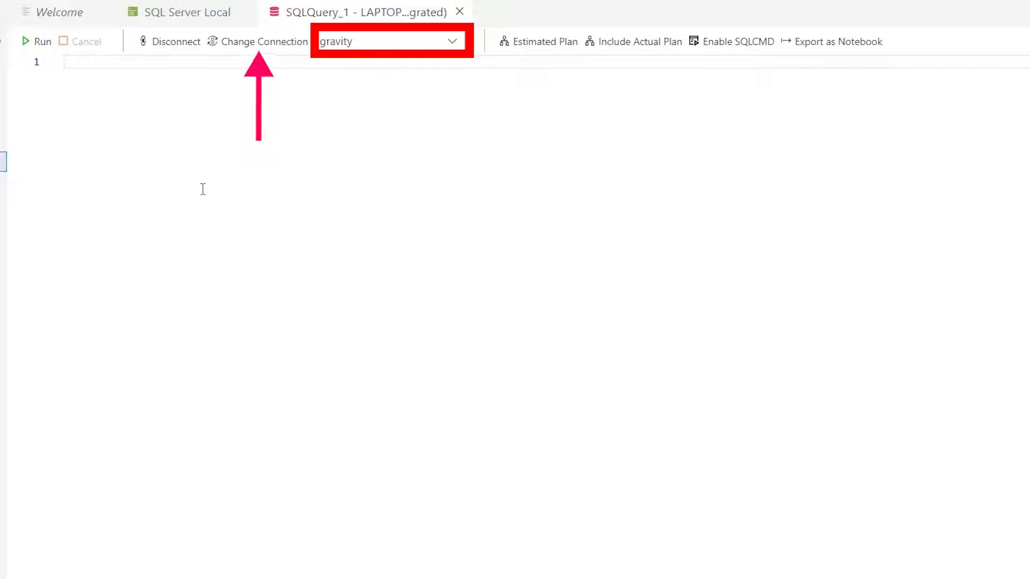
pyautogui.click(458, 39)
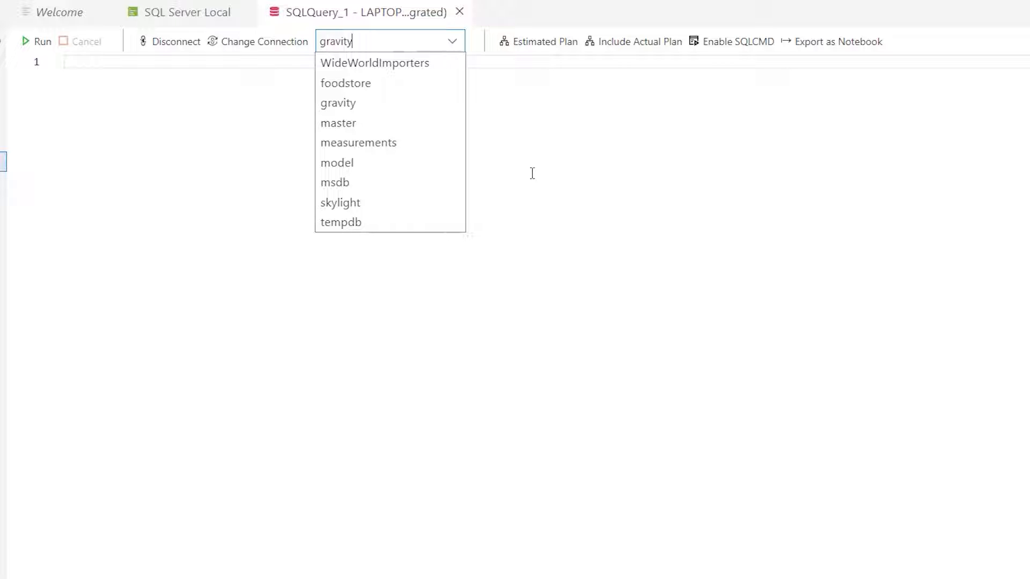
pyautogui.press('Return')
pyautogui.write('SELECT GETDATE();')
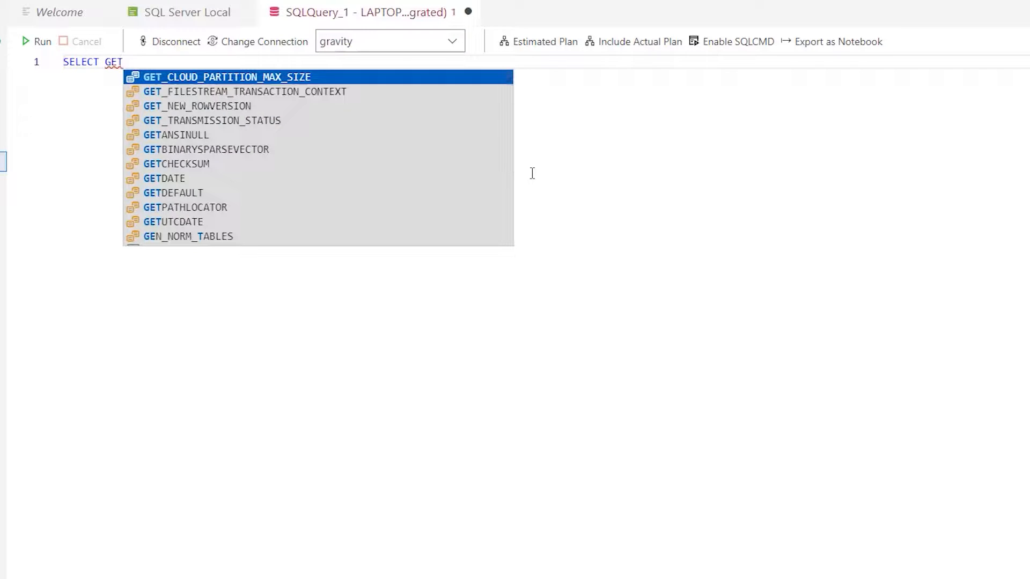
pyautogui.click(33, 42)
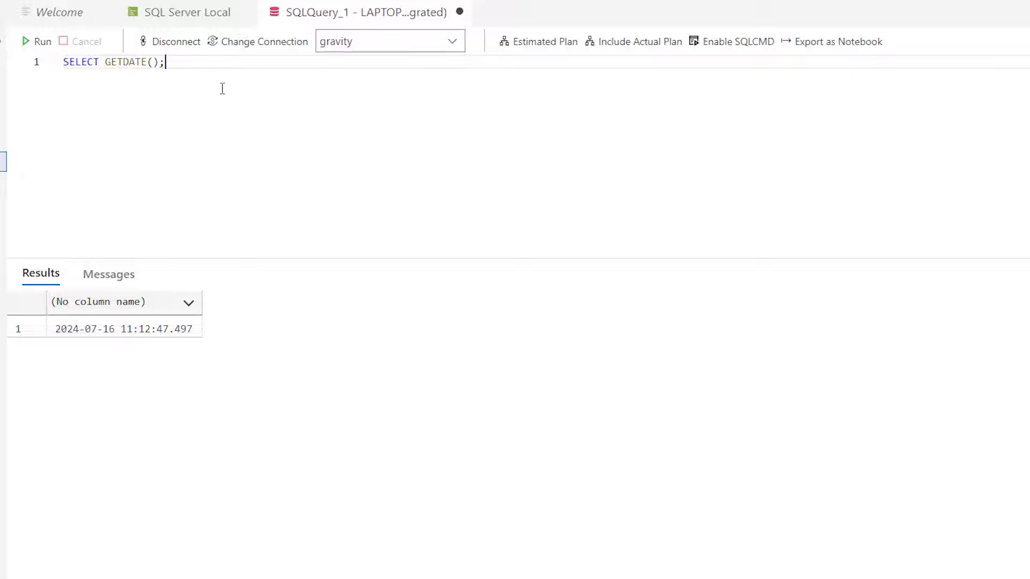
# Change the query to "SELECT * FROM INFORMATION_SCHEMA.TABLES;" and run it.
pyautogui.hotkey('ctrl', 'shift', 'Left')
pyautogui.hotkey('ctrl', 'shift', 'Left')
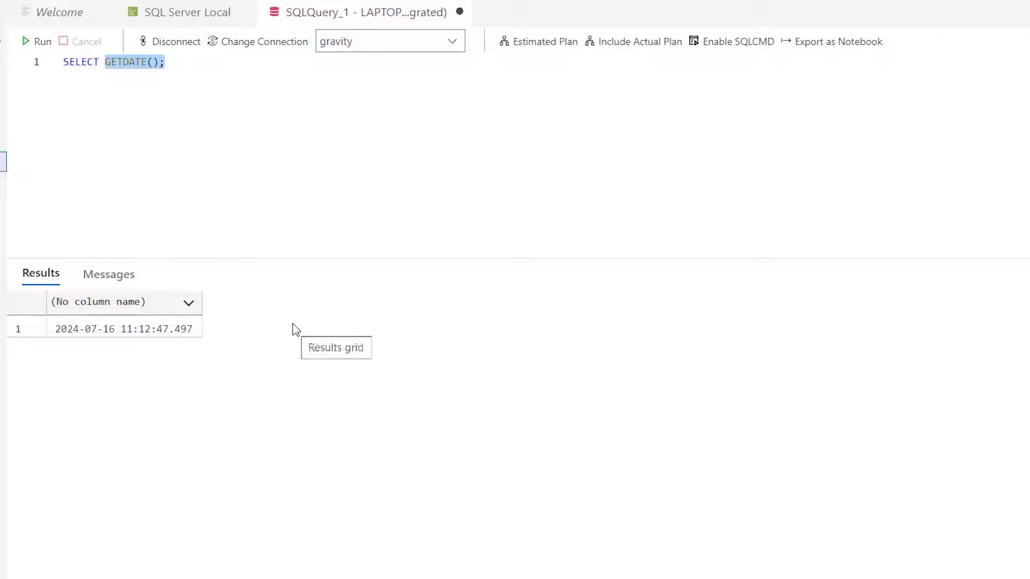
pyautogui.write('*')
pyautogui.press('Return')
pyautogui.write('FROM informa')
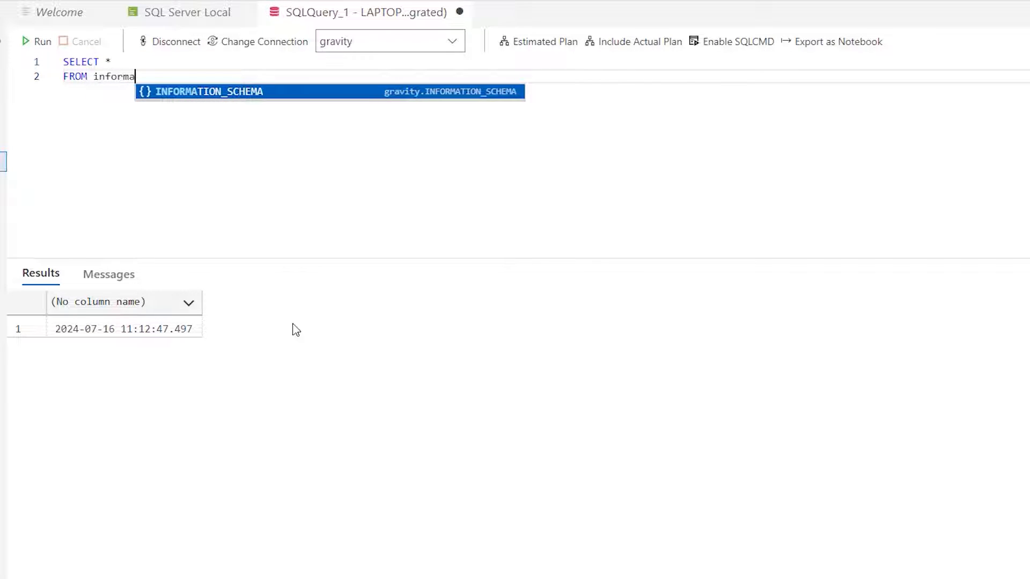
pyautogui.press('Tab')
pyautogui.write('.')
pyautogui.press('BackSpace')
pyautogui.write('.ta')
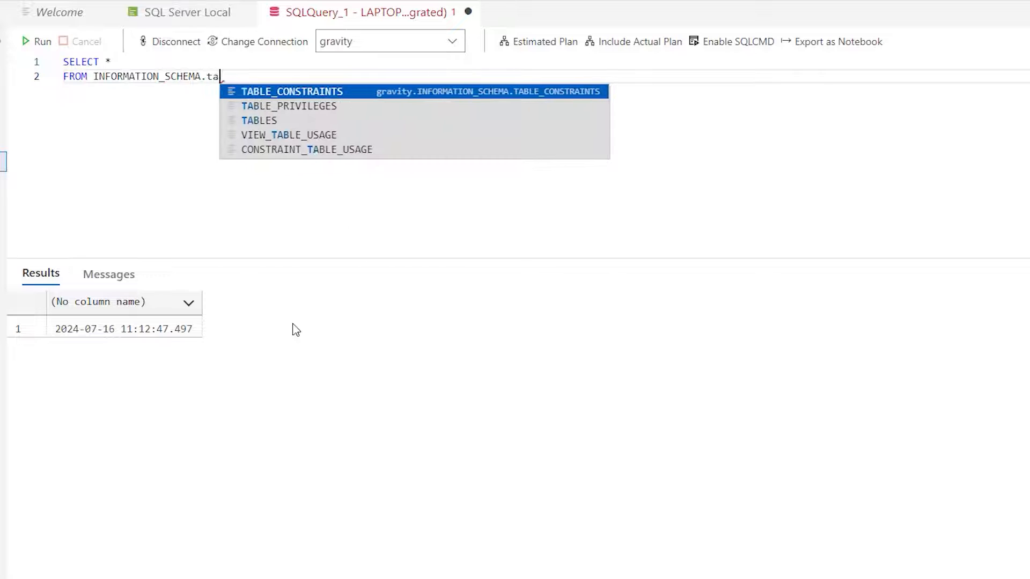
pyautogui.write('bles')
pyautogui.press('Tab')
pyautogui.write(';')
pyautogui.click(33, 43)
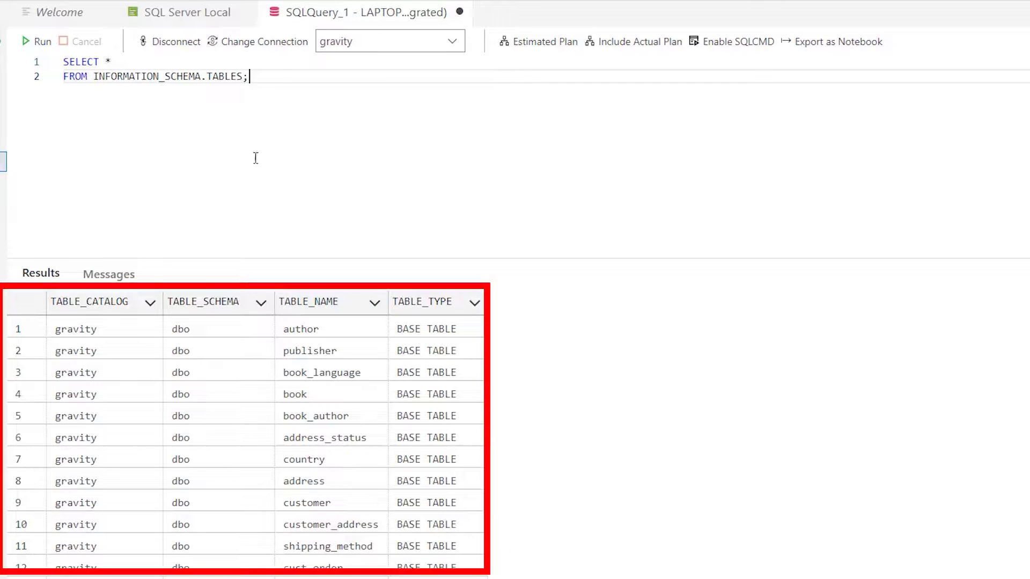
# View the query's execution messages, and hide and restore the Connections side bar.
pyautogui.click(106, 275)
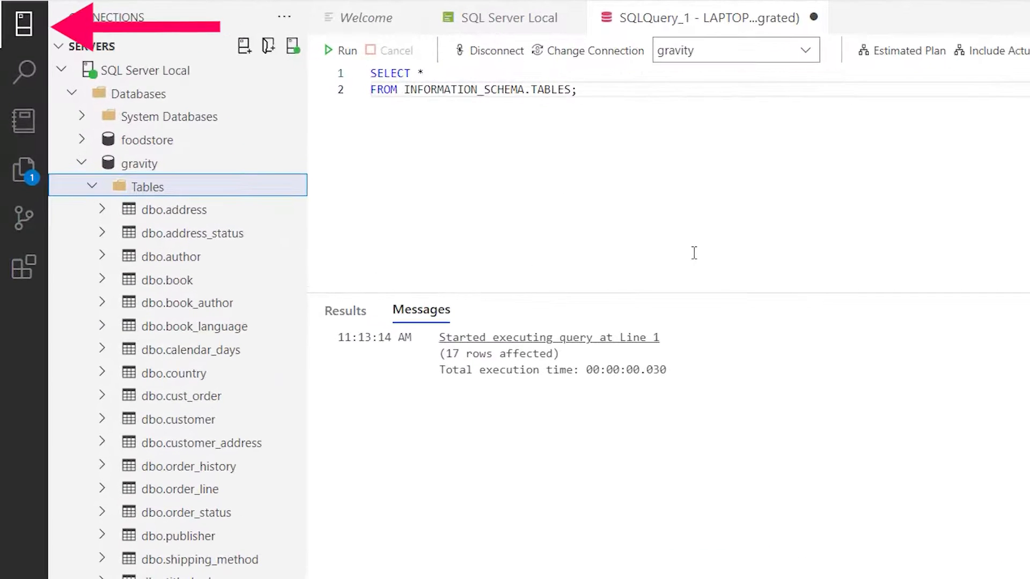
pyautogui.click(20, 26)
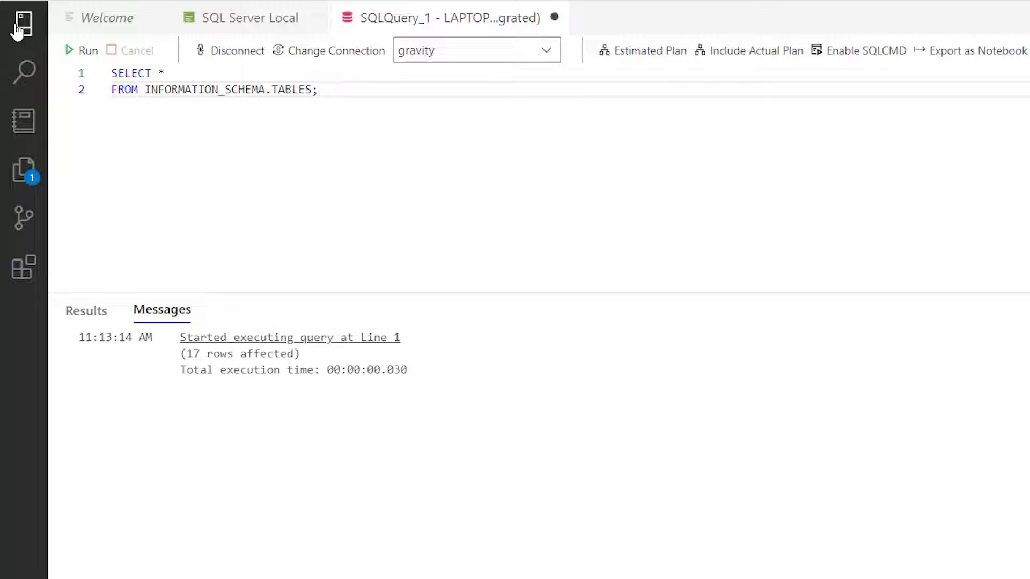
pyautogui.click(19, 28)
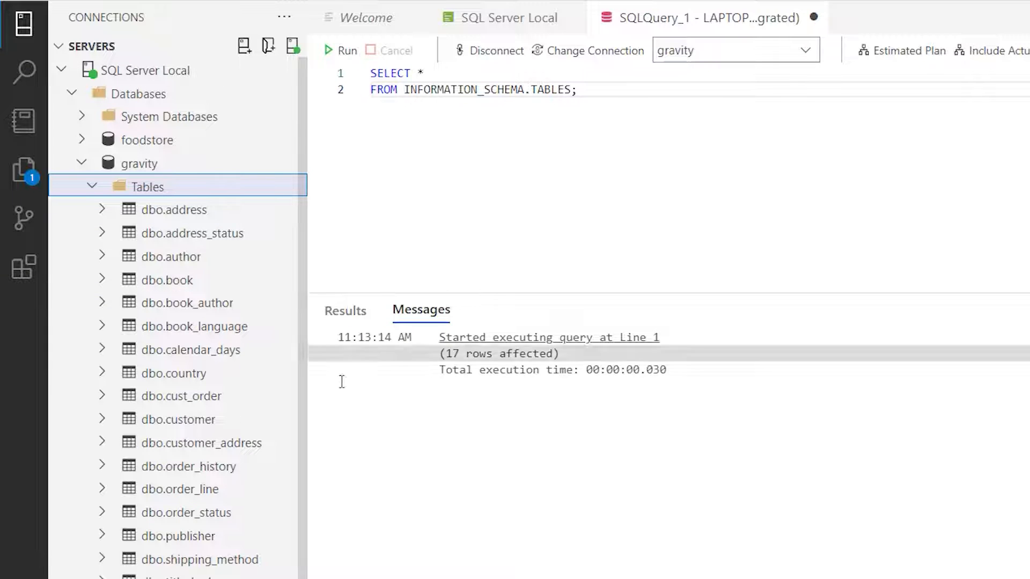
# Open the databasestar folder inside the pinned databasestar folder as the workspace, discarding the unsaved changes to SQLQuery_1.
pyautogui.click(22, 172)
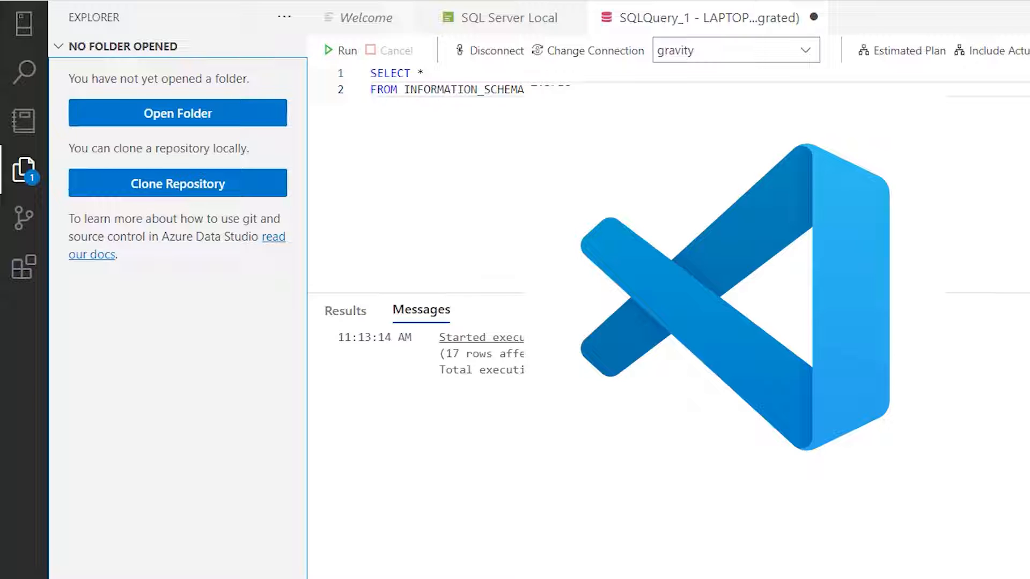
pyautogui.click(217, 114)
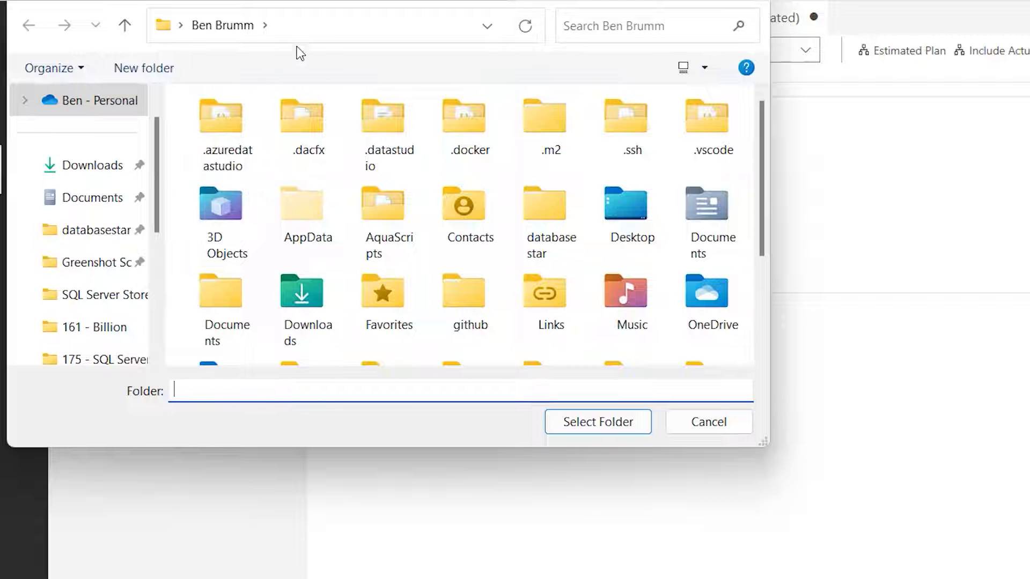
pyautogui.click(92, 230)
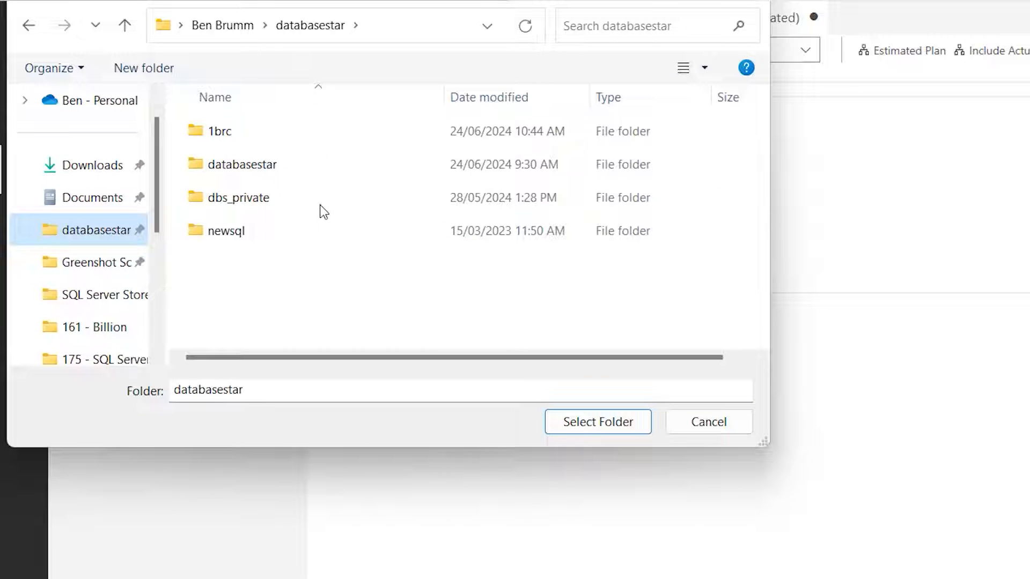
pyautogui.doubleClick(277, 164)
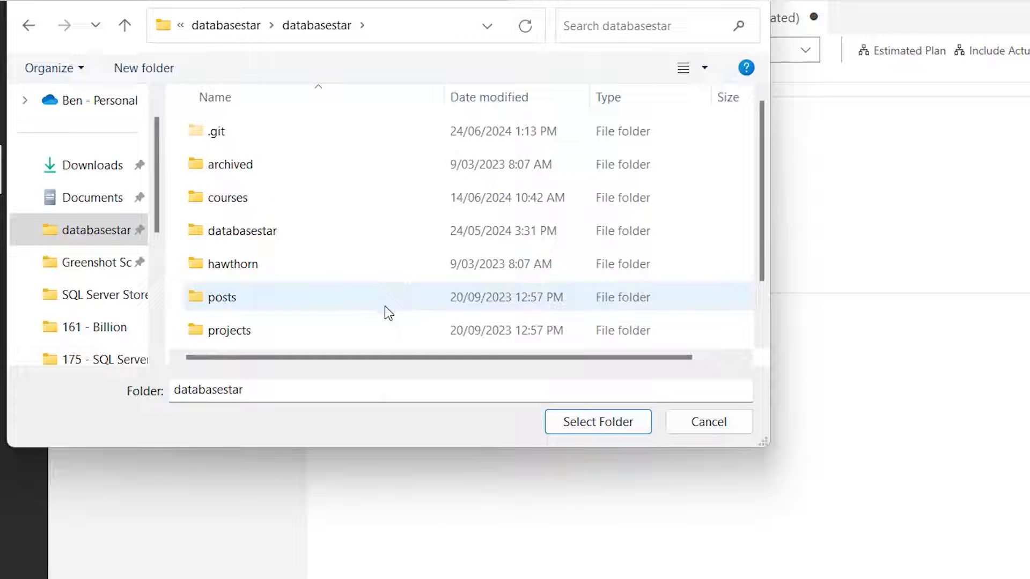
pyautogui.click(590, 430)
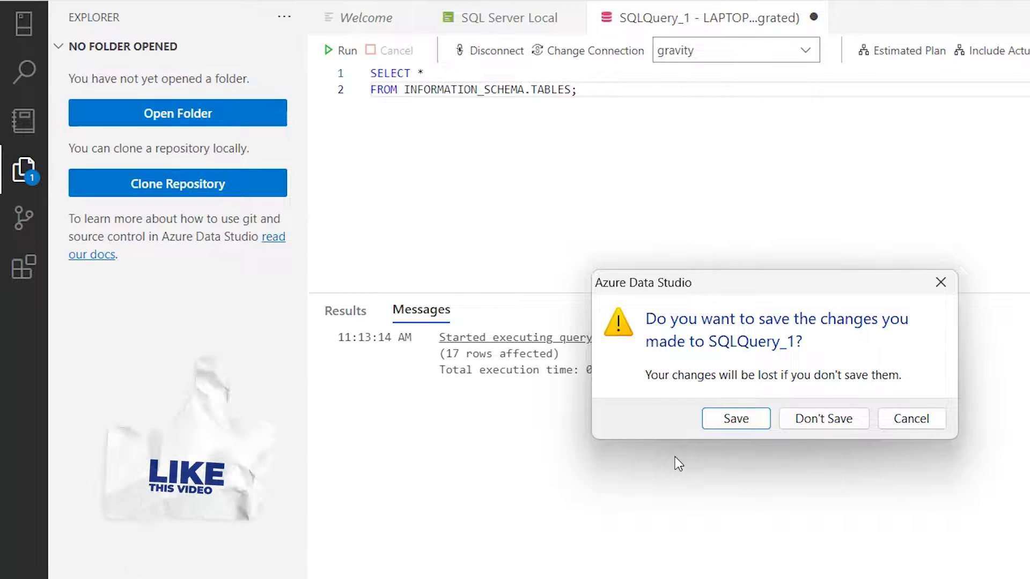
pyautogui.click(823, 419)
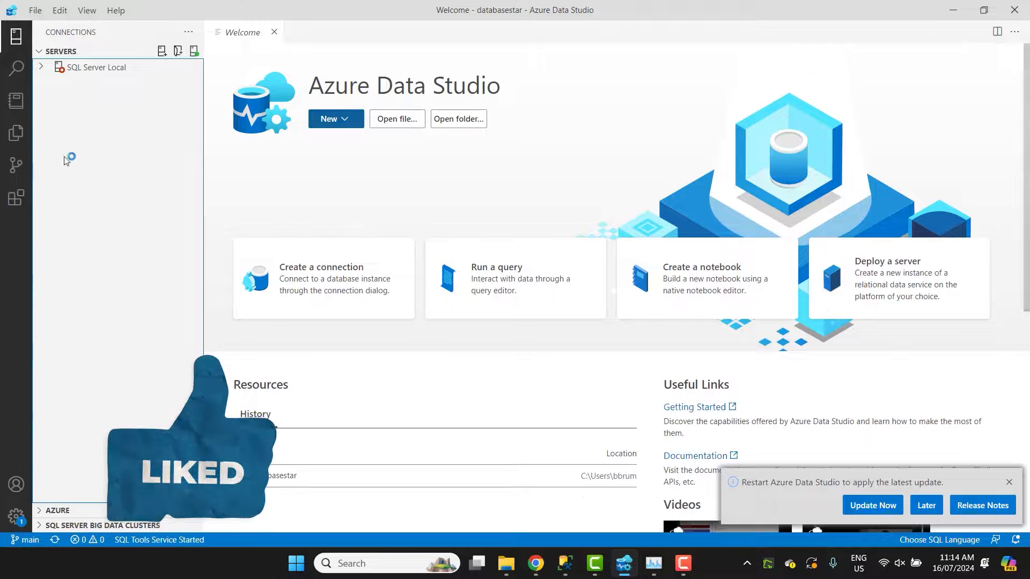
# Open final_query.sql from the sample_db_gravity folder in the file explorer, keeping it open in the editor.
pyautogui.click(16, 143)
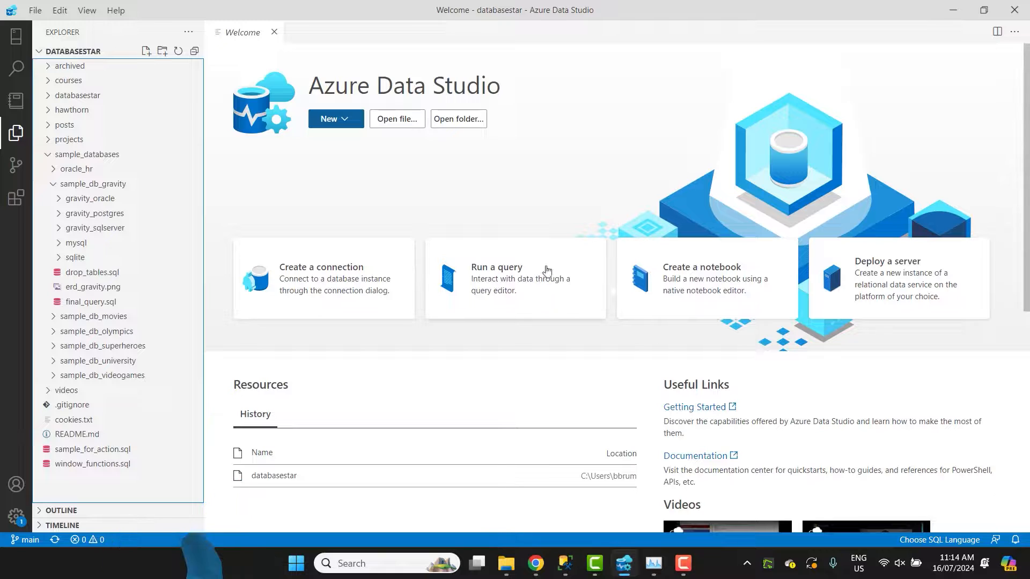
pyautogui.click(53, 184)
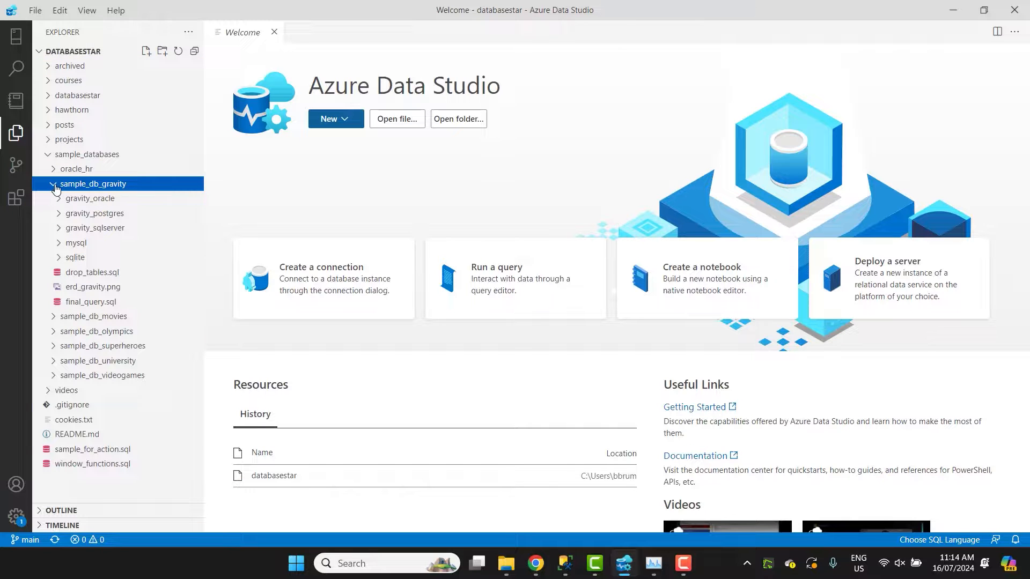
pyautogui.click(94, 302)
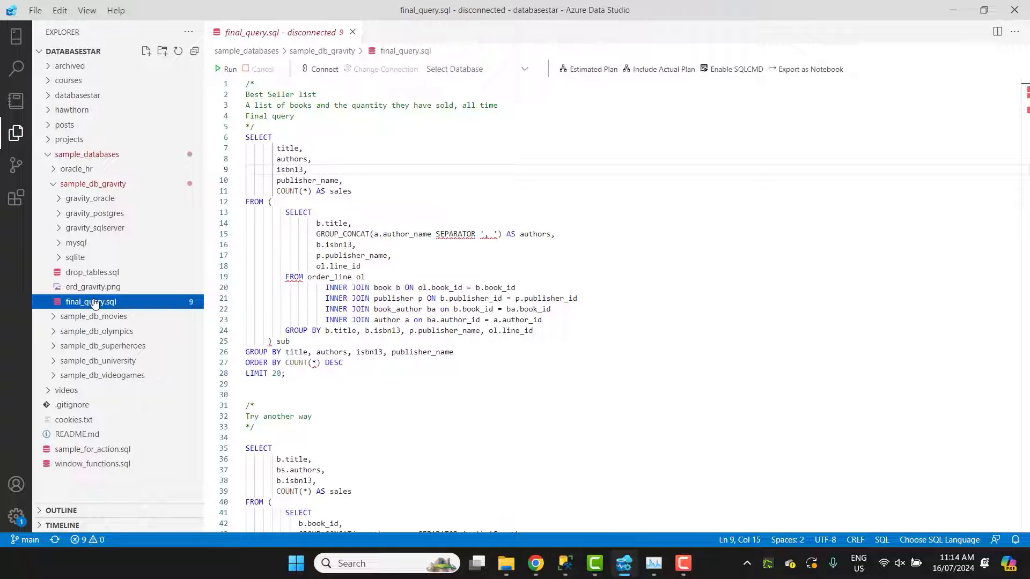
pyautogui.doubleClick(94, 303)
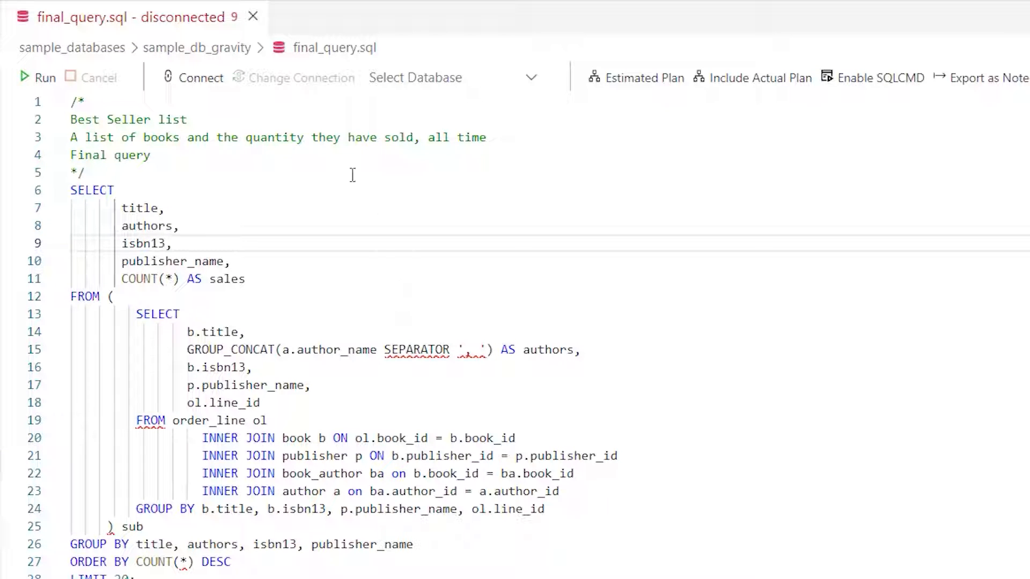
# Add a space at the end of comment line 3 in final_query.sql and save the file.
pyautogui.click(527, 132)
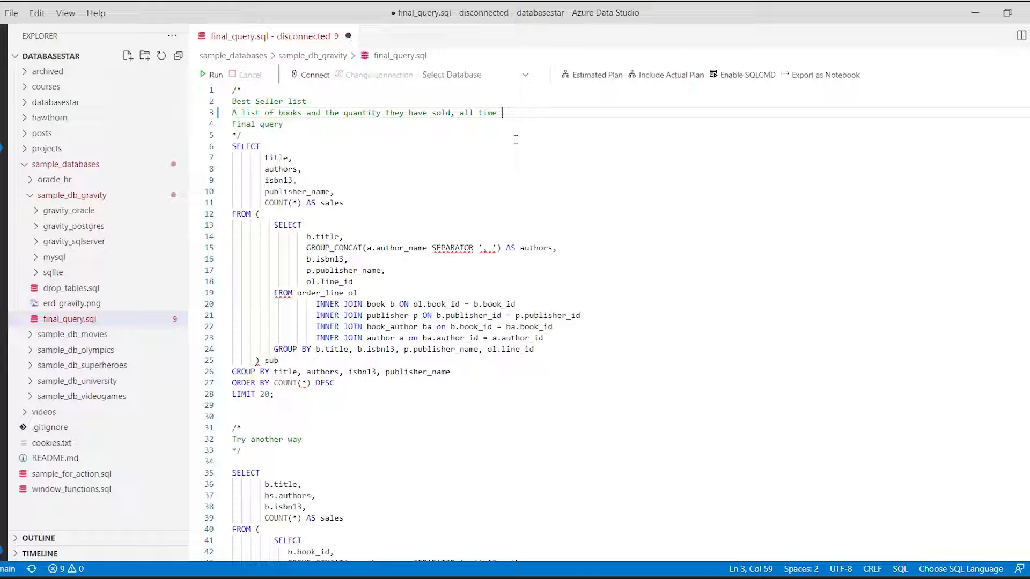
pyautogui.click(12, 13)
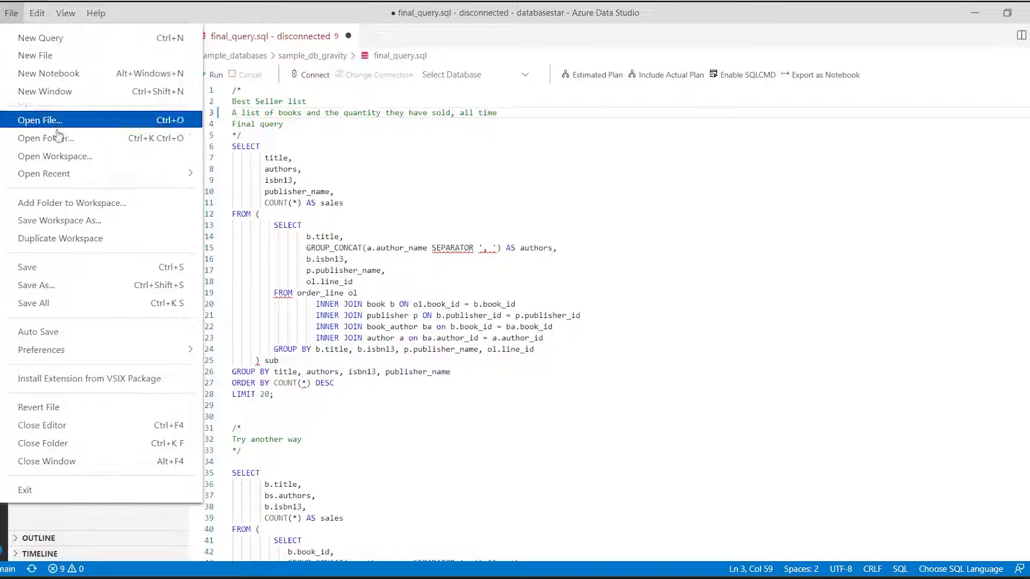
pyautogui.click(46, 271)
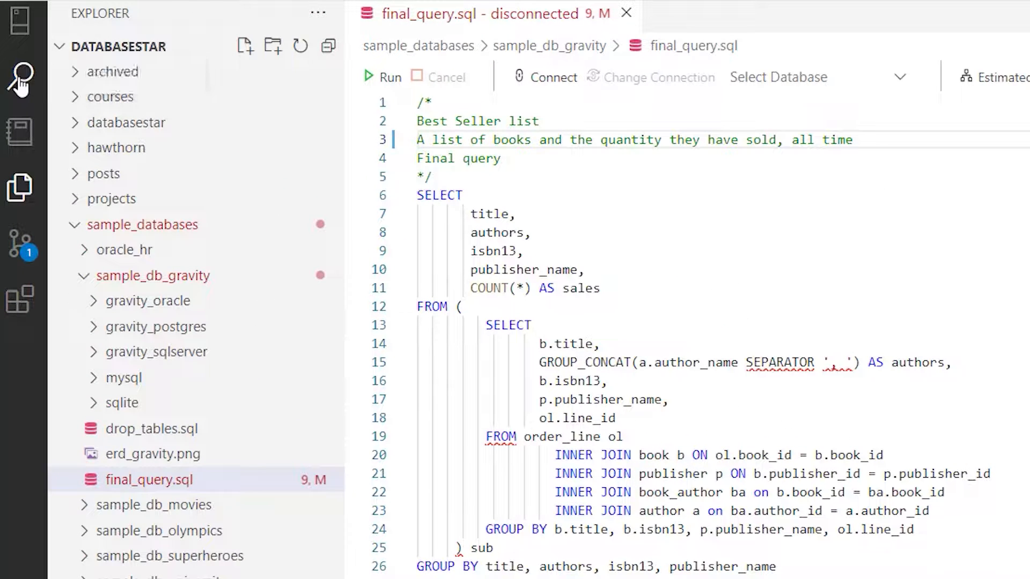
# Search all files in the workspace for publisher_name, then open the results in an editor and look through them.
pyautogui.click(20, 81)
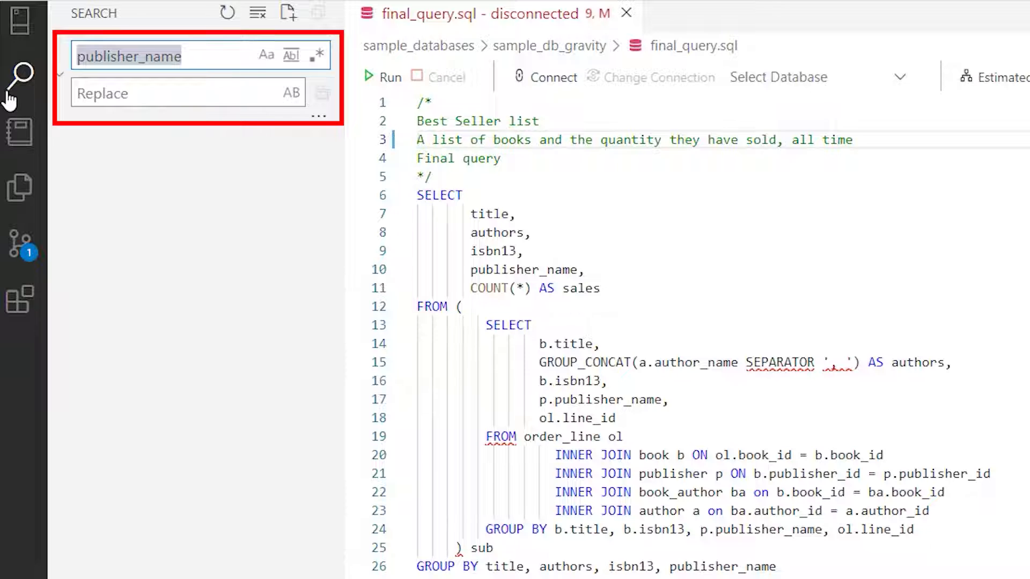
pyautogui.press('BackSpace')
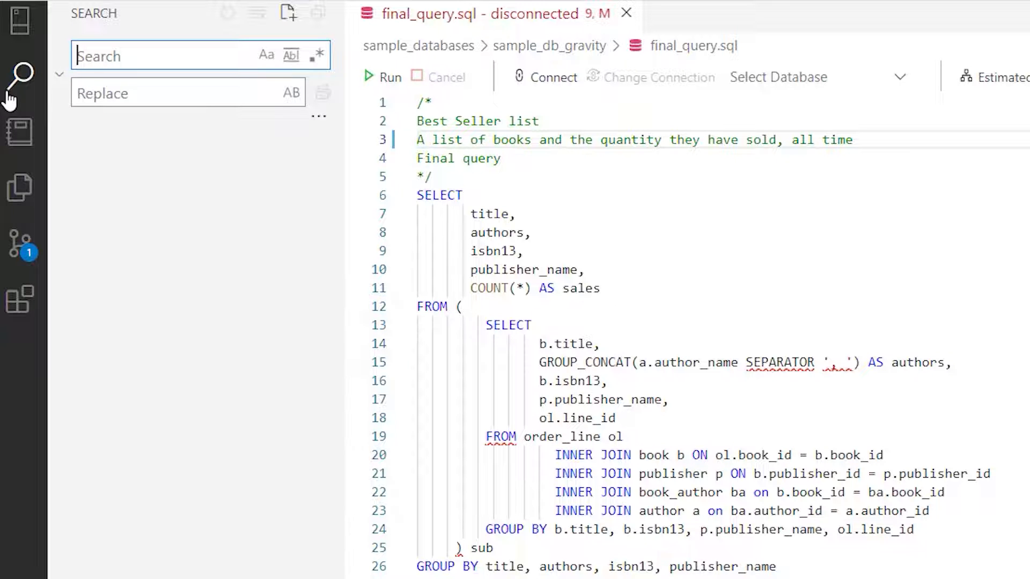
pyautogui.write('publisher_name')
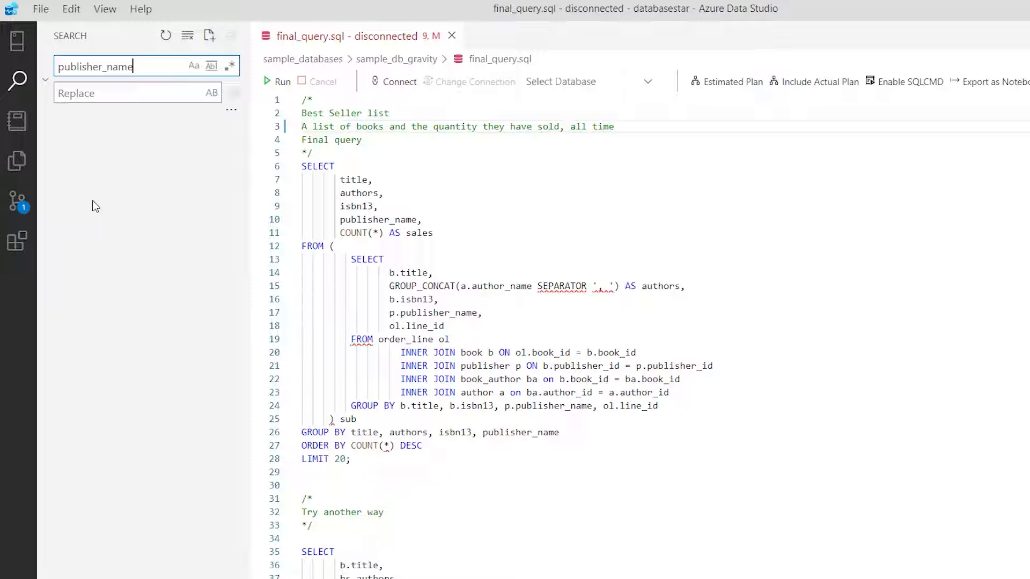
pyautogui.press('Return')
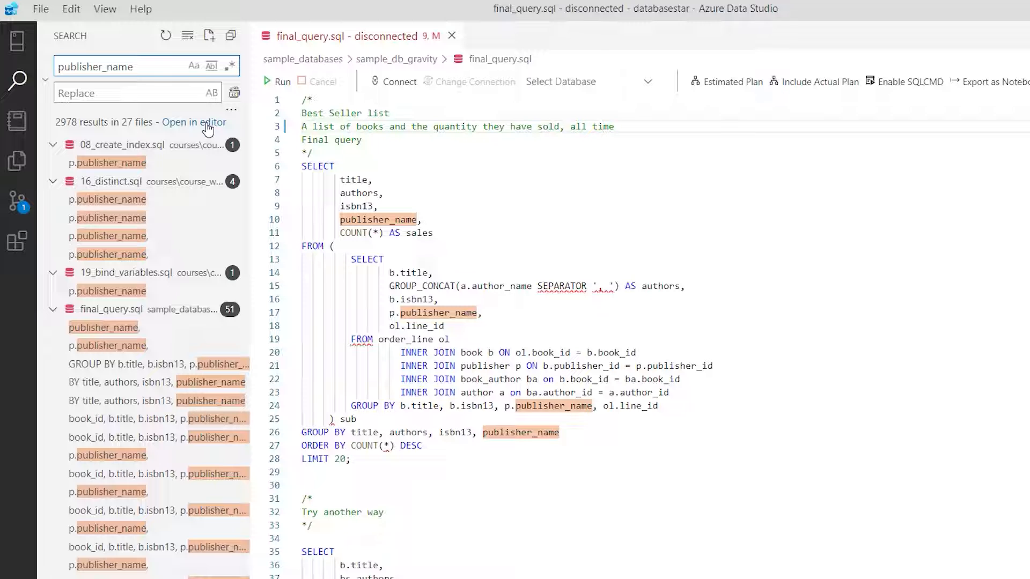
pyautogui.click(208, 128)
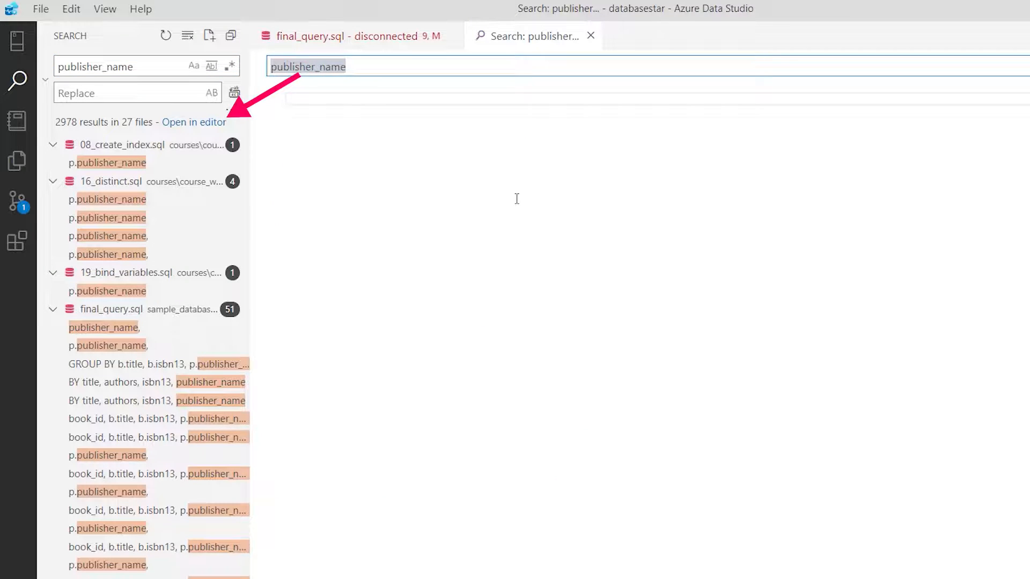
pyautogui.scroll(-10, 428, 297)
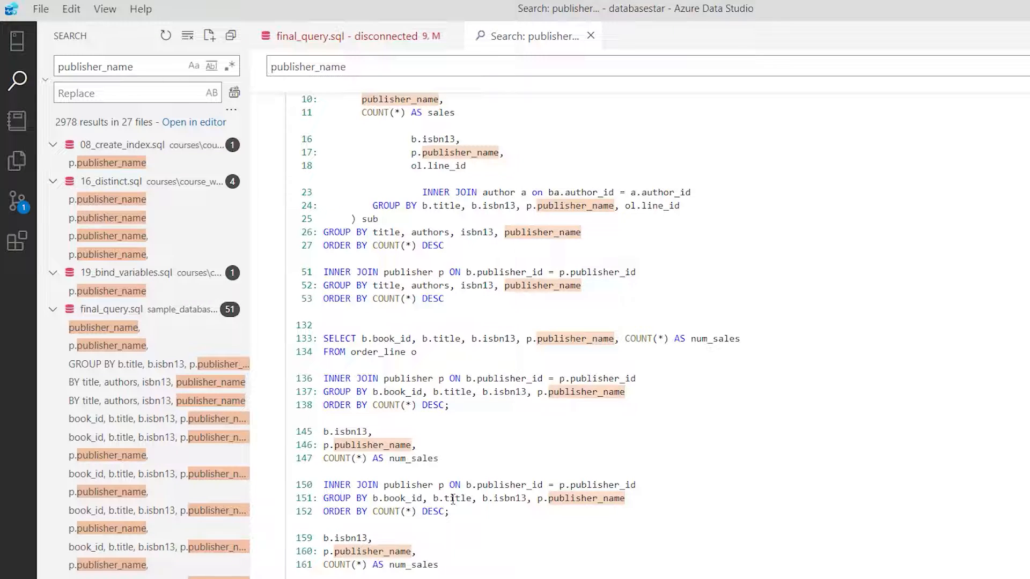
# Look up the zoom commands in the command palette without running one, and return to final_query.sql with the file explorer shown.
pyautogui.hotkey('ctrl', 'shift', 'p')
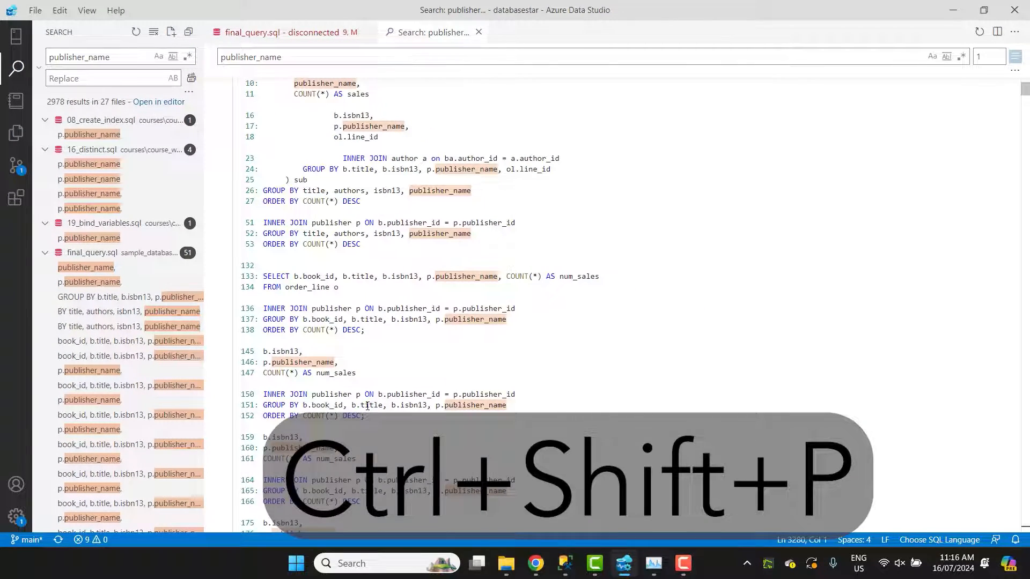
pyautogui.click(16, 517)
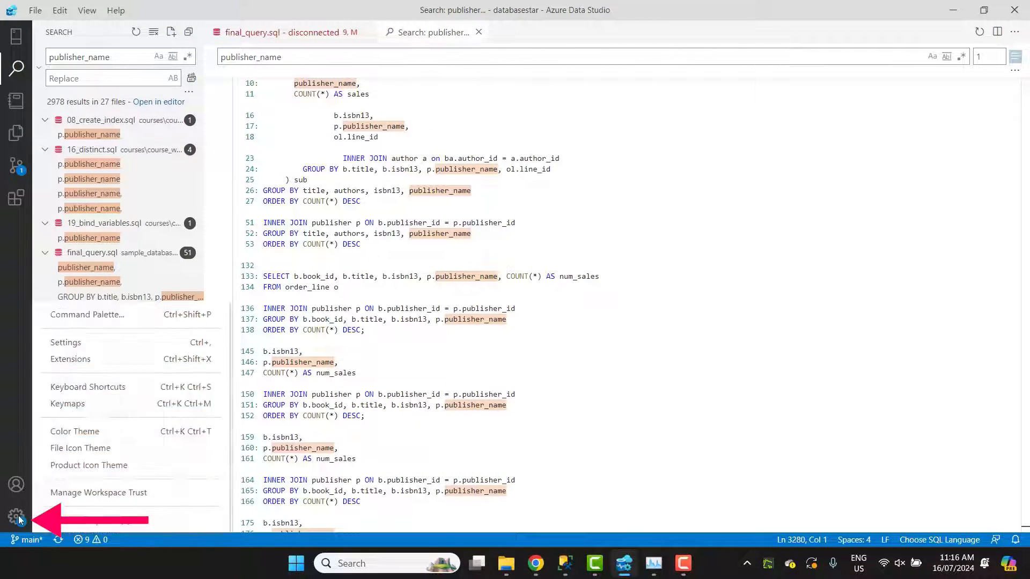
pyautogui.click(194, 318)
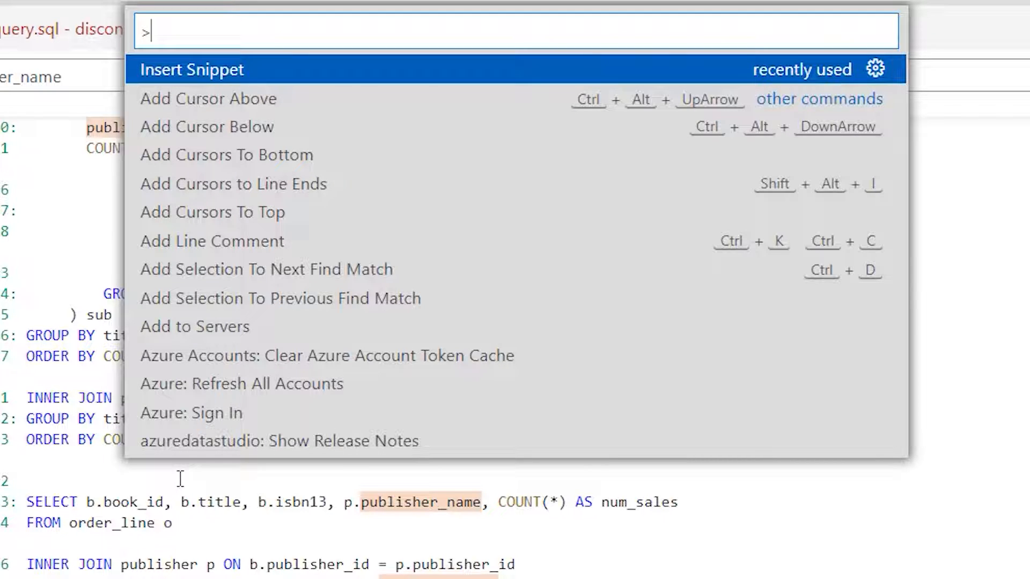
pyautogui.write('zoom')
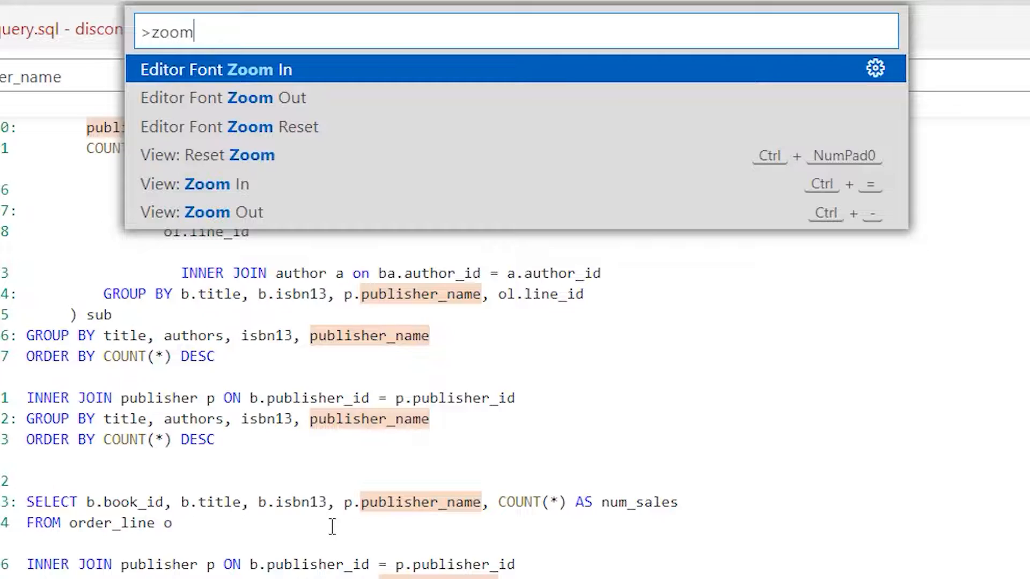
pyautogui.press('Escape')
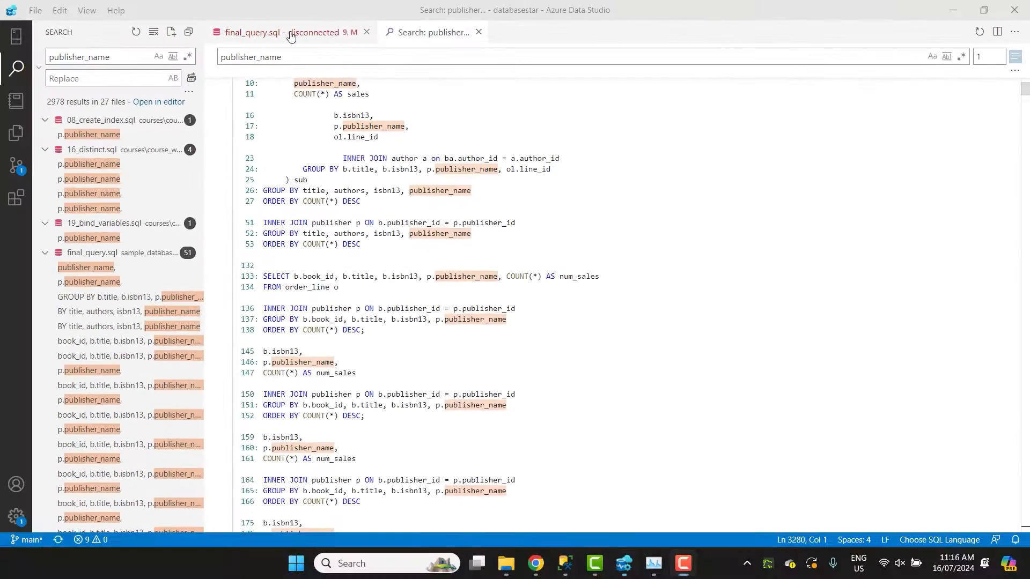
pyautogui.click(290, 33)
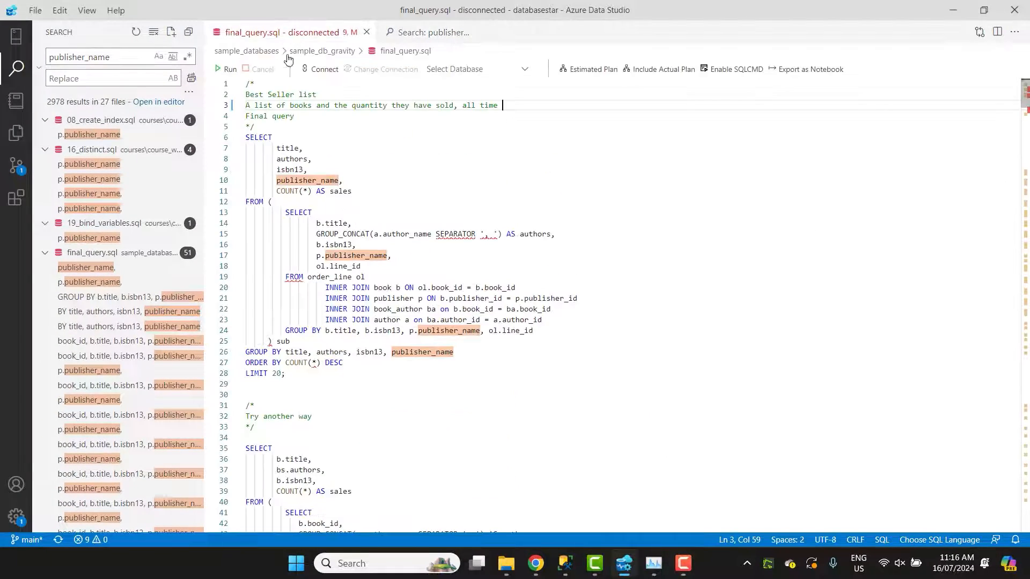
pyautogui.click(16, 132)
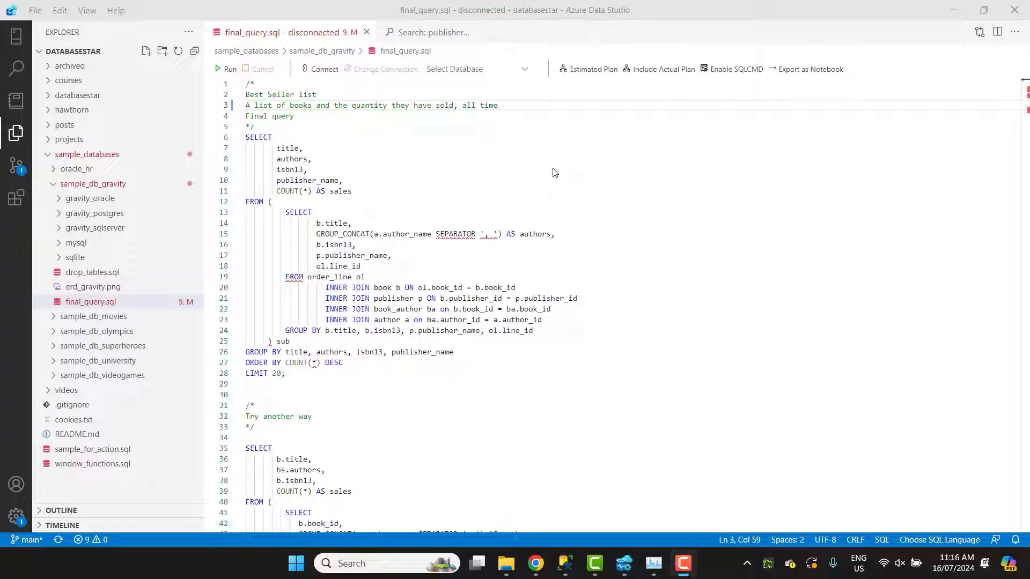
# Preview the available color themes and apply the dark Monokai theme.
pyautogui.click(38, 11)
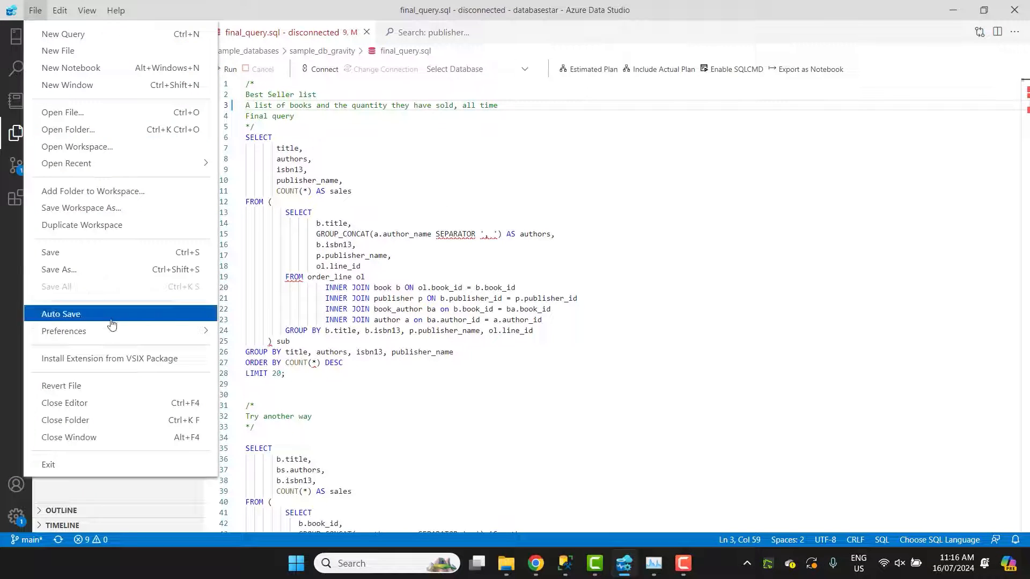
pyautogui.moveTo(116, 335)
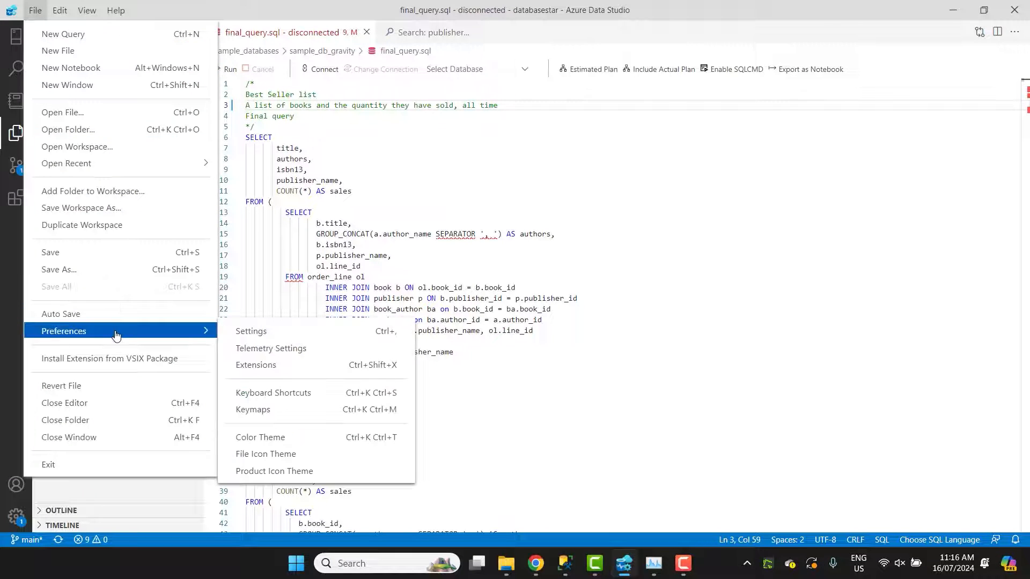
pyautogui.click(409, 444)
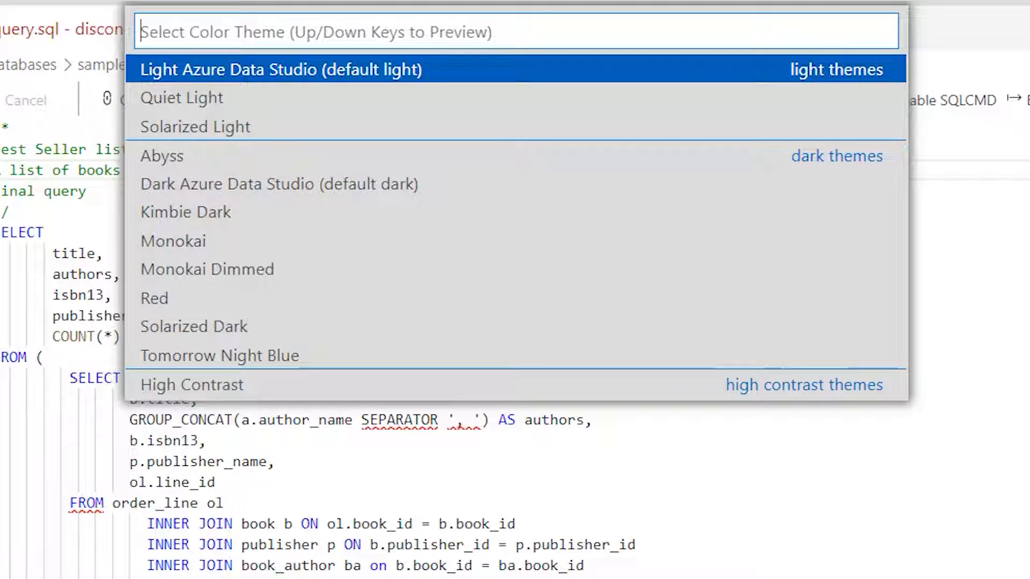
pyautogui.press('Down')
pyautogui.press('Down')
pyautogui.press('Down')
pyautogui.press('Down')
pyautogui.press('Down')
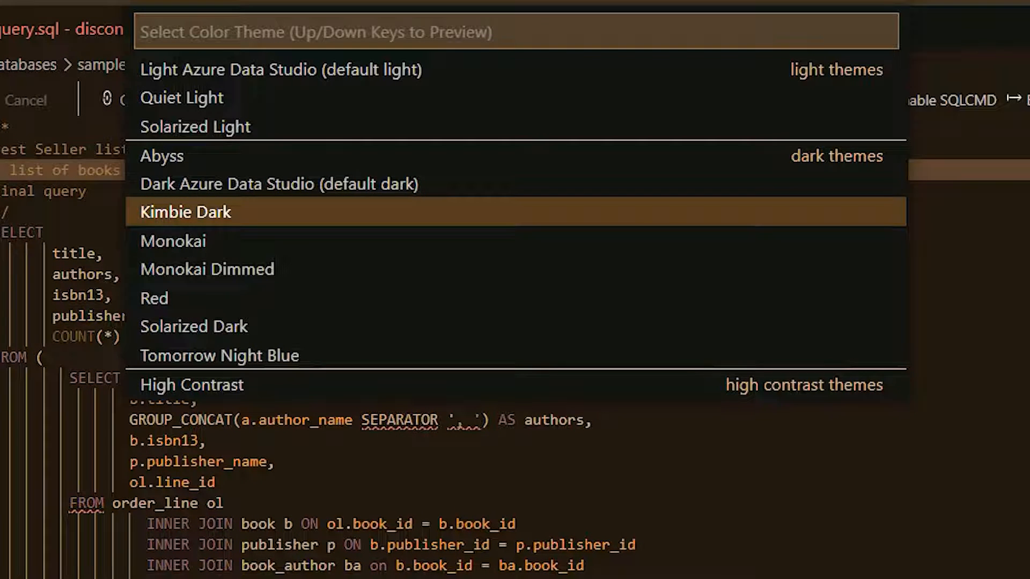
pyautogui.press('Down')
pyautogui.press('Return')
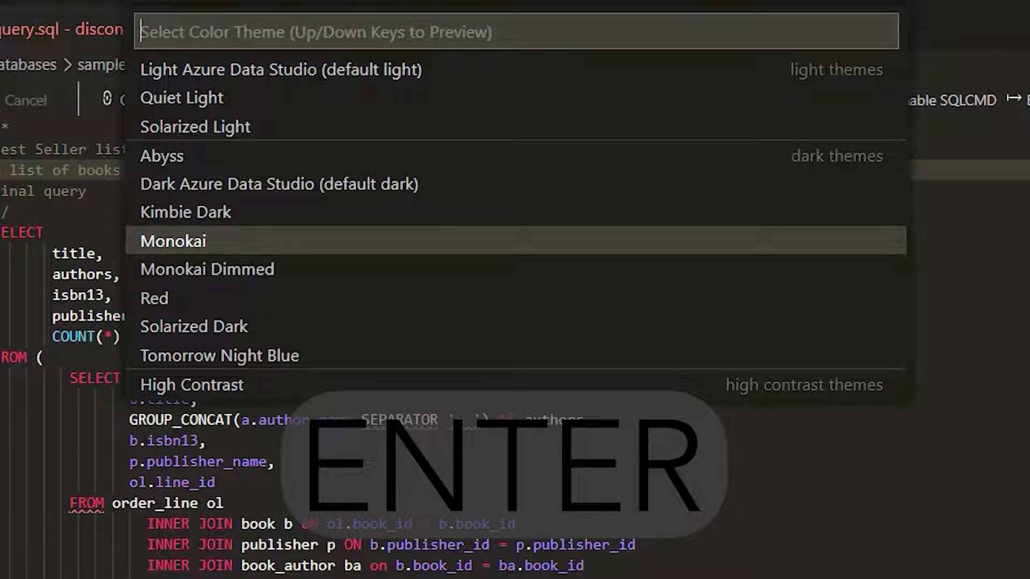
# Switch the color theme back to Light Azure Data Studio.
pyautogui.press('Up')
pyautogui.press('Up')
pyautogui.press('Up')
pyautogui.press('Up')
pyautogui.press('Up')
pyautogui.press('Up')
pyautogui.press('Return')
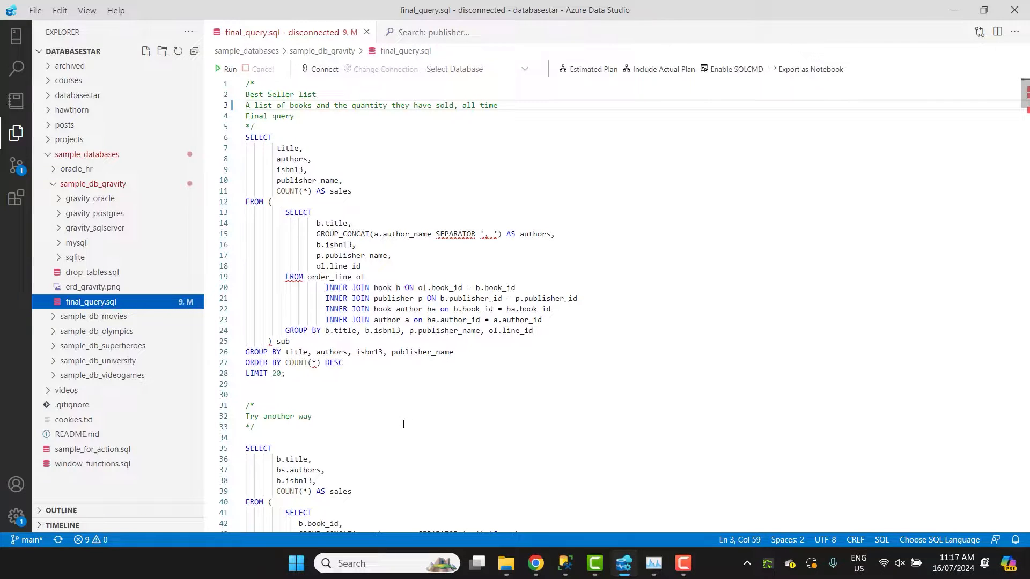
# Look through the list of keyboard shortcuts and their keybindings, and close it.
pyautogui.click(16, 517)
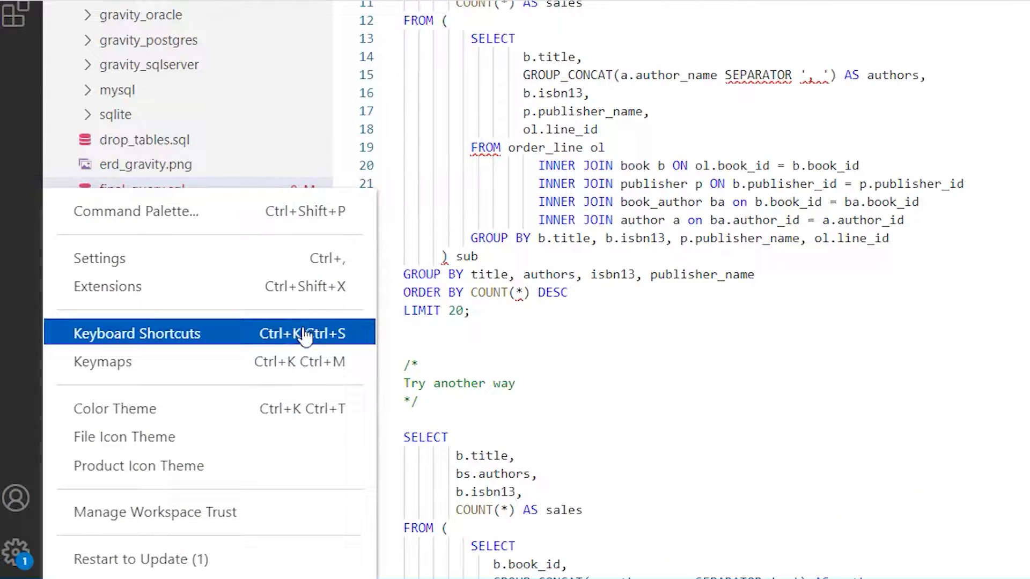
pyautogui.click(311, 340)
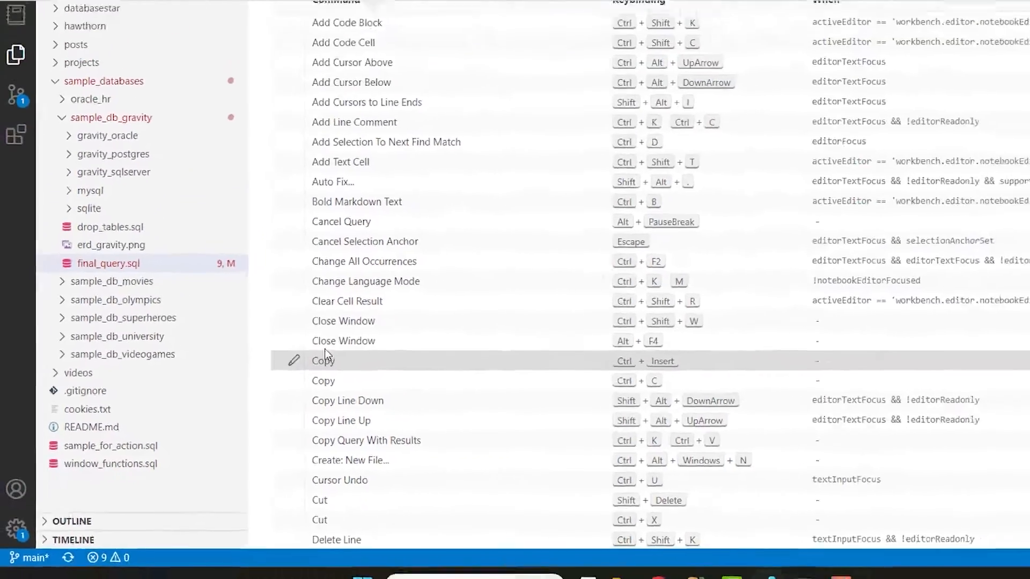
pyautogui.scroll(-12, 465, 352)
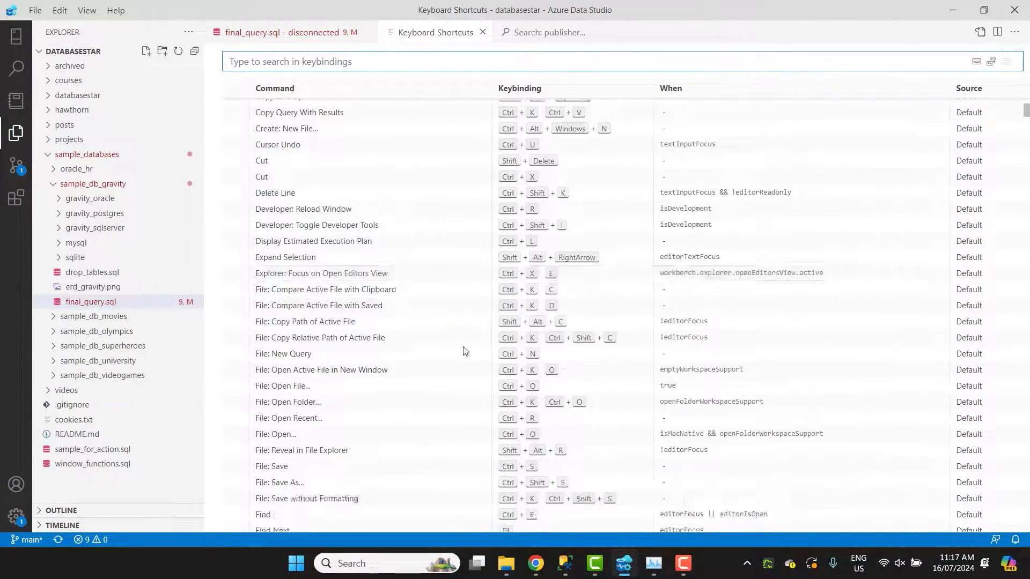
pyautogui.scroll(12, 465, 381)
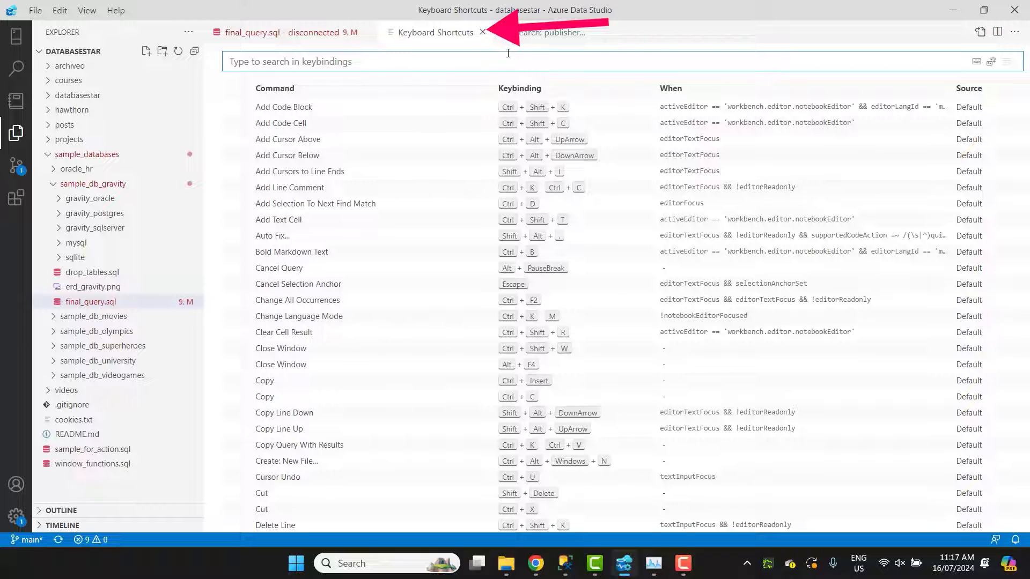
pyautogui.click(483, 33)
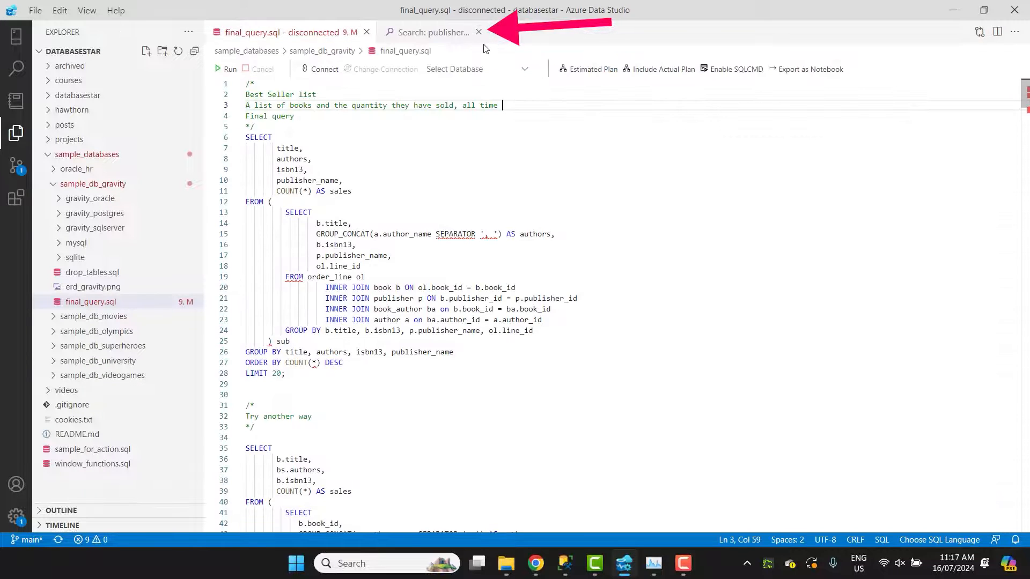
# Reopen the Keyboard Shortcuts editor using its own key combination, and close it again.
pyautogui.click(16, 516)
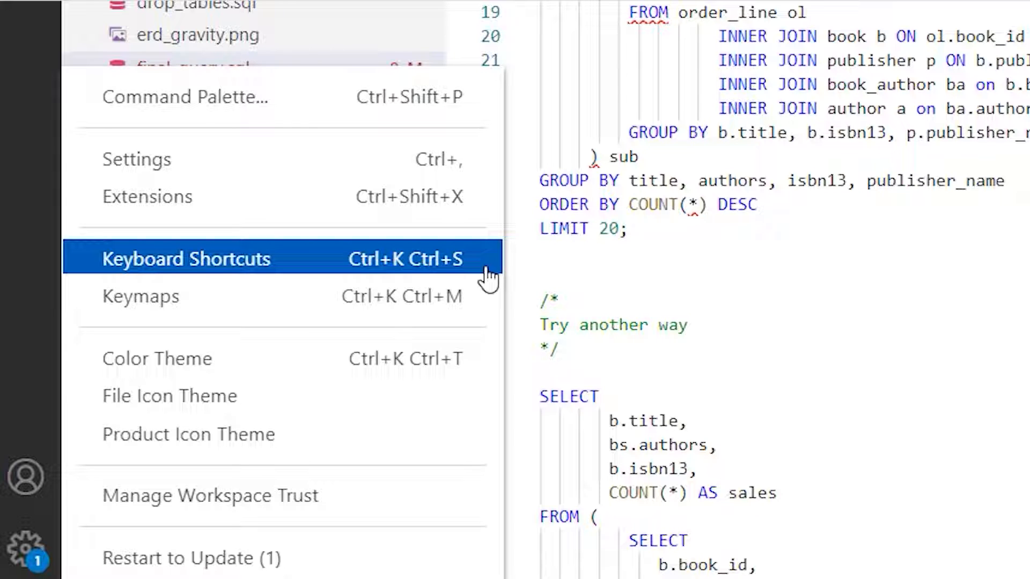
pyautogui.hotkey('ctrl', 'k')
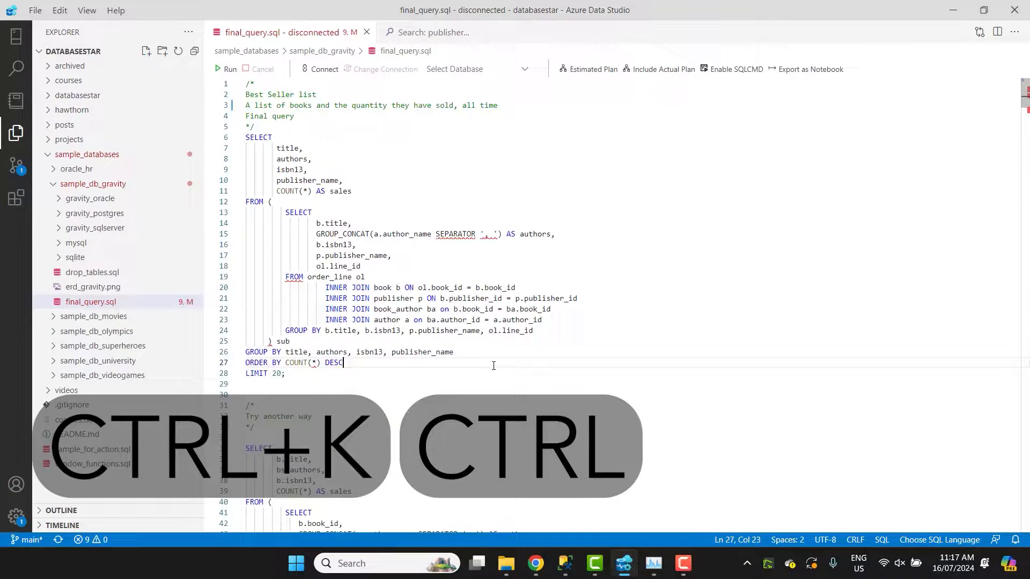
pyautogui.hotkey('ctrl', 's')
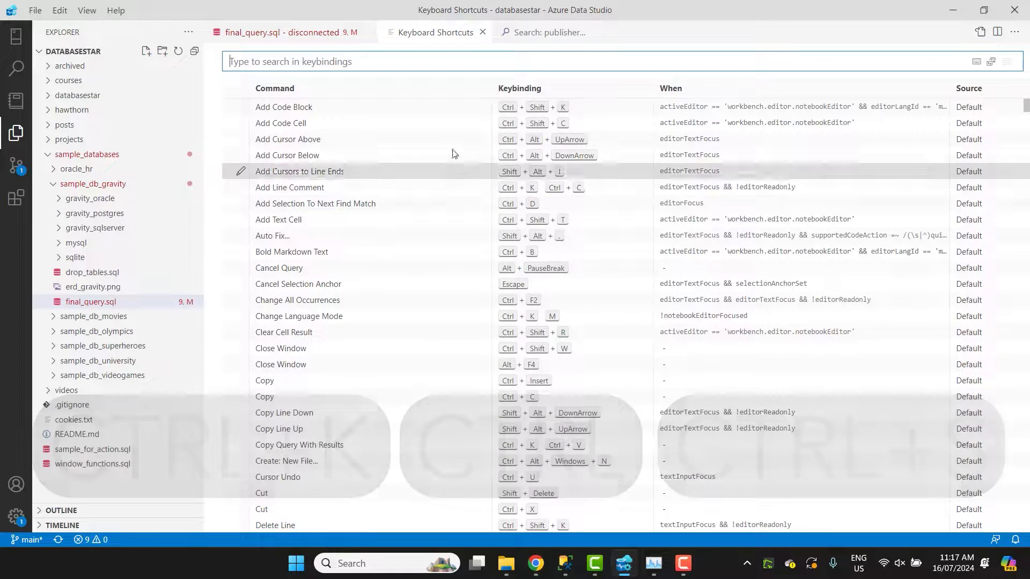
pyautogui.click(482, 33)
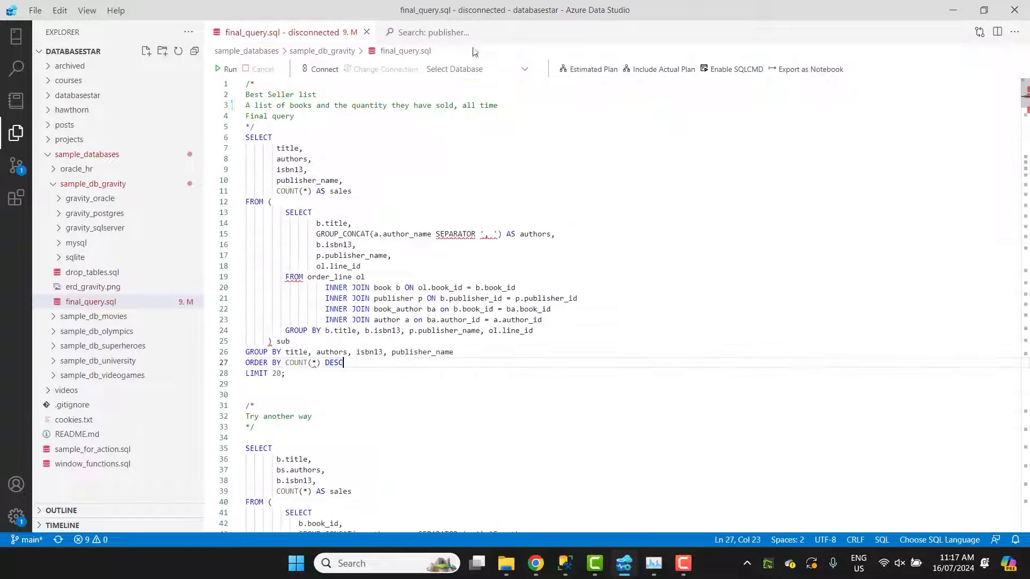
# Add a server group named SQL Server with the description "A list of connections for SQL Server" and the dark blue group color.
pyautogui.click(16, 36)
pyautogui.click(154, 67)
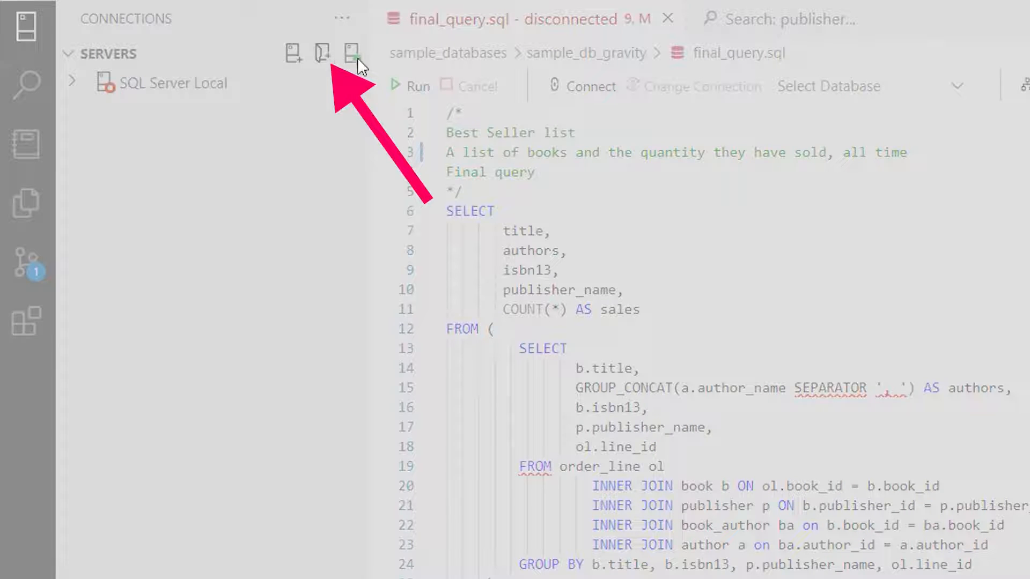
pyautogui.click(359, 66)
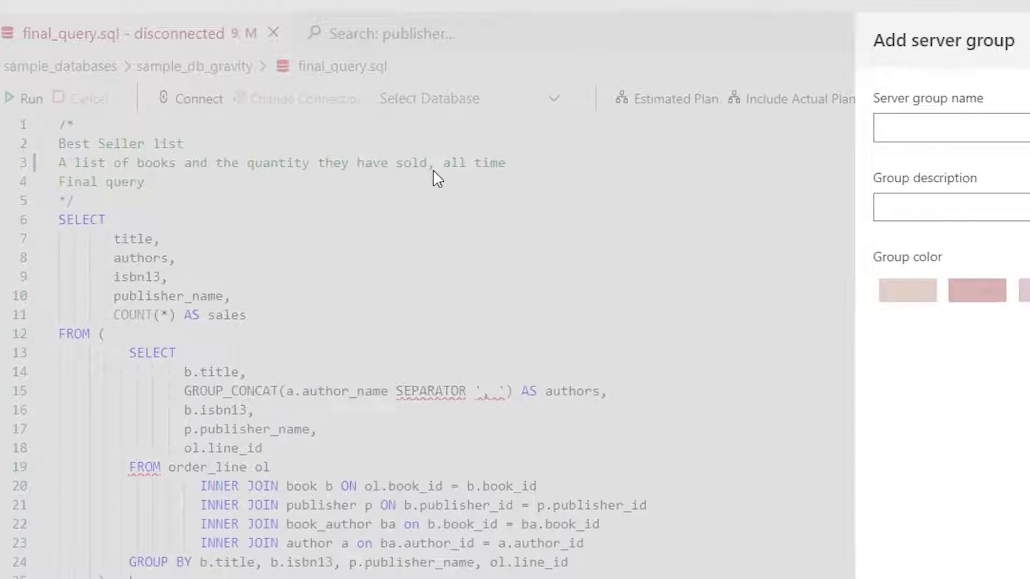
pyautogui.click(561, 139)
pyautogui.write('SQL Server')
pyautogui.press('Tab')
pyautogui.write('A list of connections for SQL Server')
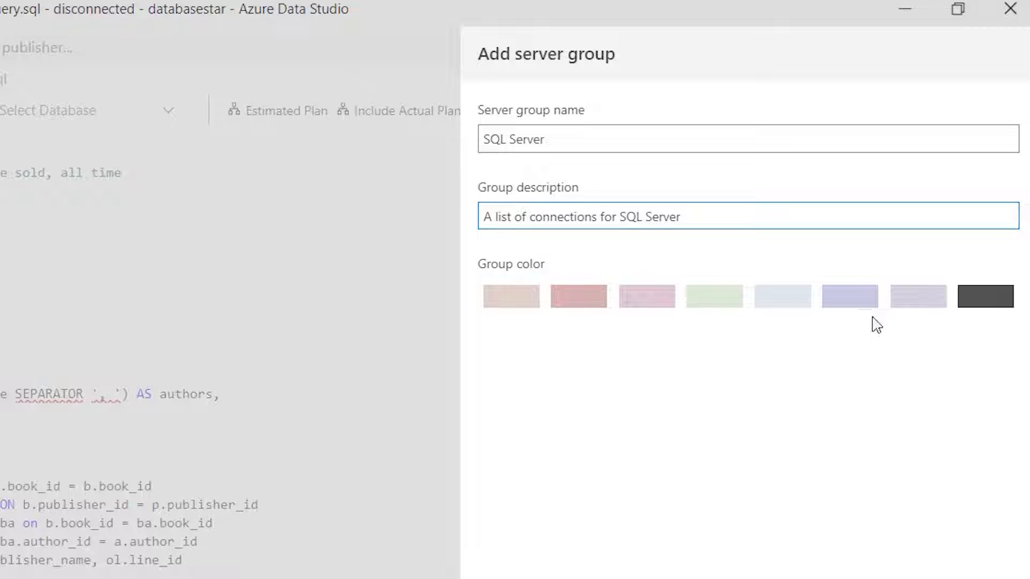
pyautogui.click(848, 301)
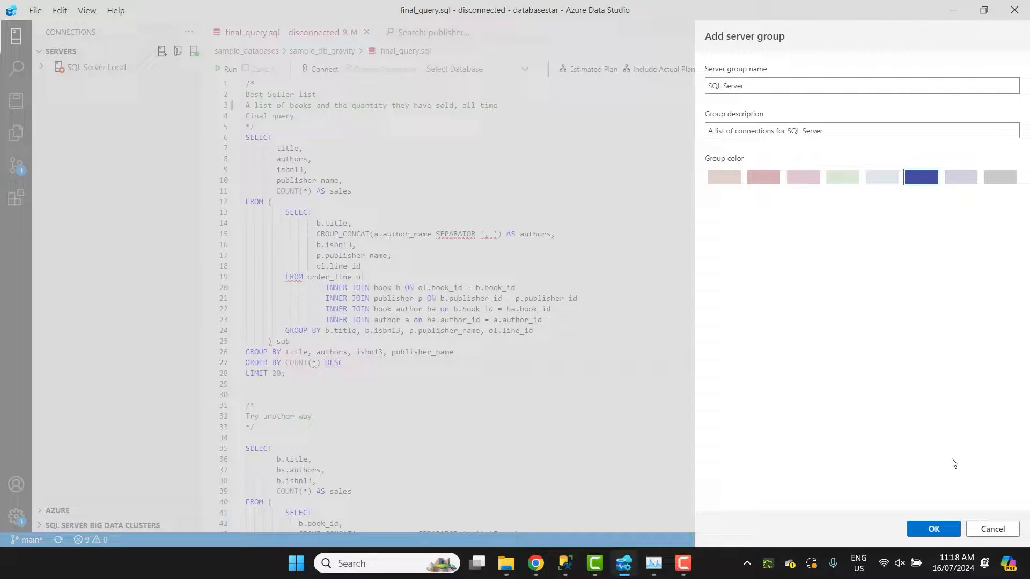
pyautogui.click(937, 530)
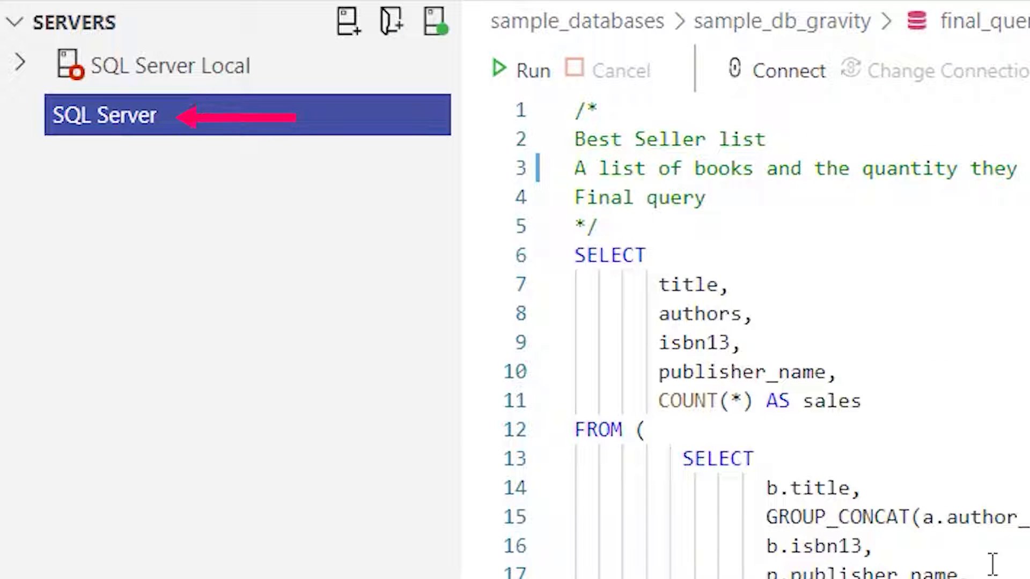
# Move the SQL Server Local connection into the SQL Server group, and collapse the group.
pyautogui.click(133, 66)
pyautogui.moveTo(132, 64); pyautogui.dragTo(148, 111)
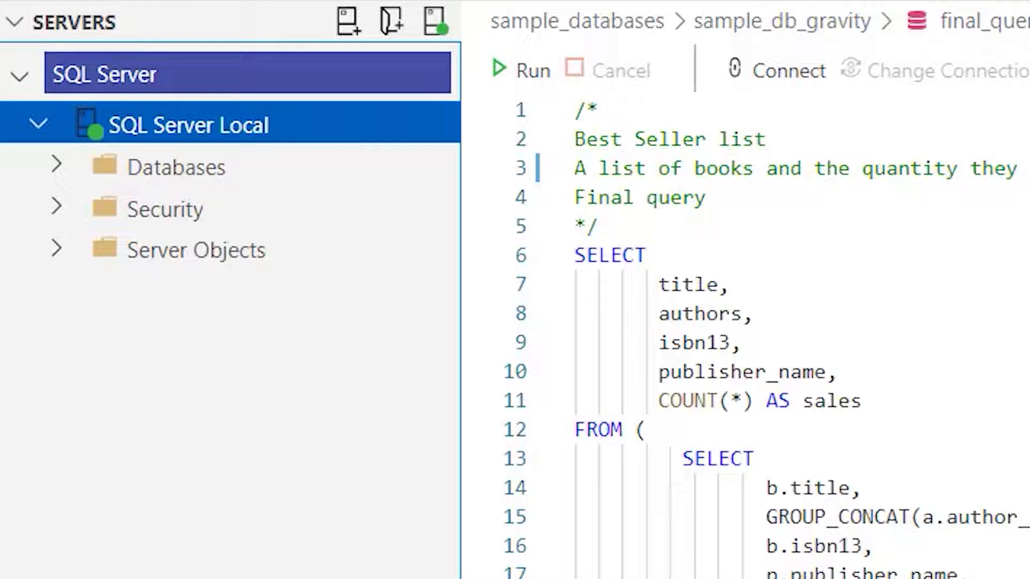
pyautogui.click(20, 76)
pyautogui.click(19, 76)
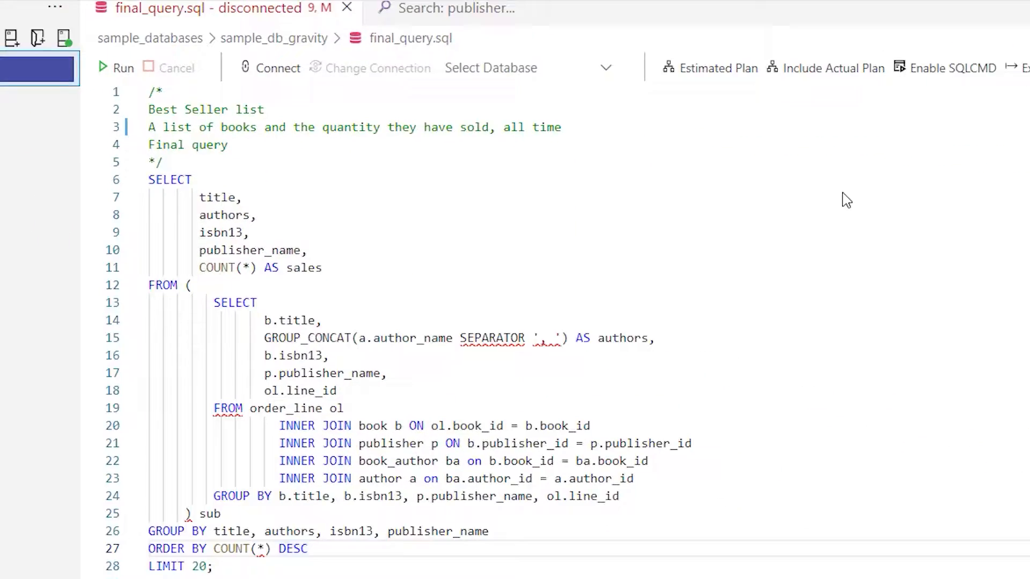
# Insert AS after title, authors and isbn13 at the same time using multiple cursors, and remove it again.
pyautogui.click(129, 178)
pyautogui.keyDown('alt'); pyautogui.click(140, 193); pyautogui.keyUp('alt')
pyautogui.keyDown('alt'); pyautogui.click(134, 209); pyautogui.keyUp('alt')
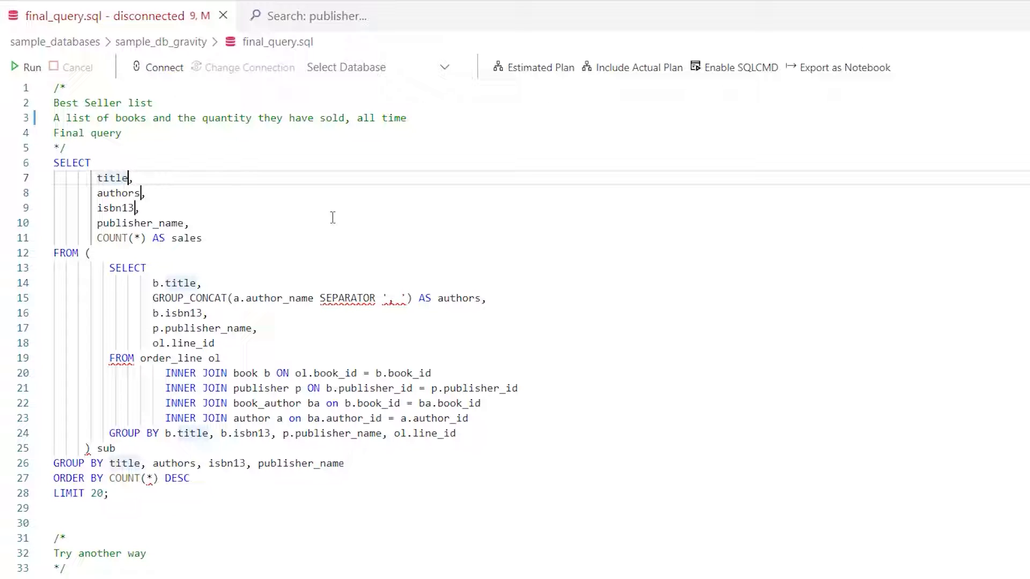
pyautogui.write('AS')
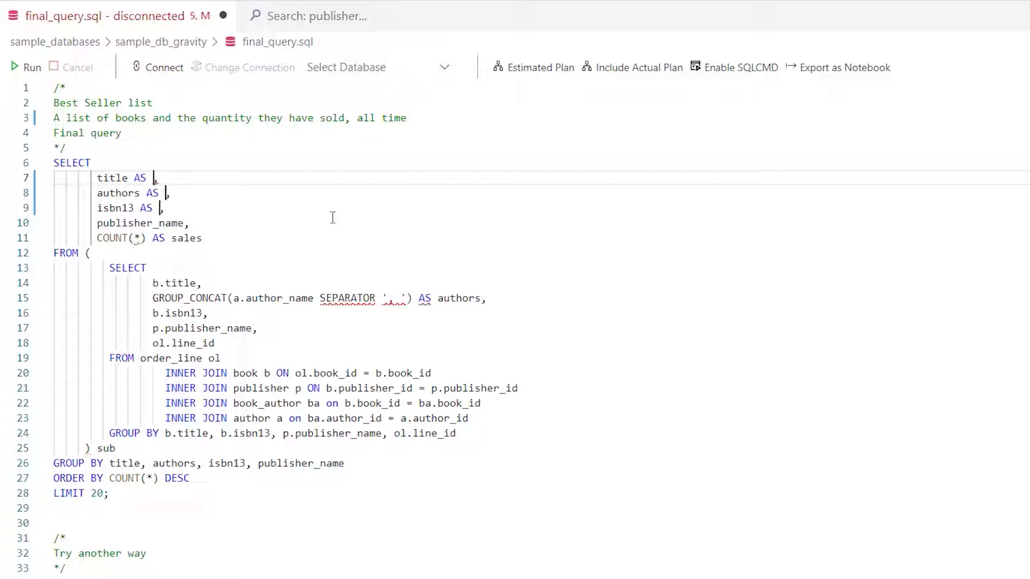
pyautogui.press('BackSpace')
pyautogui.press('BackSpace')
pyautogui.press('BackSpace')
pyautogui.press('BackSpace')
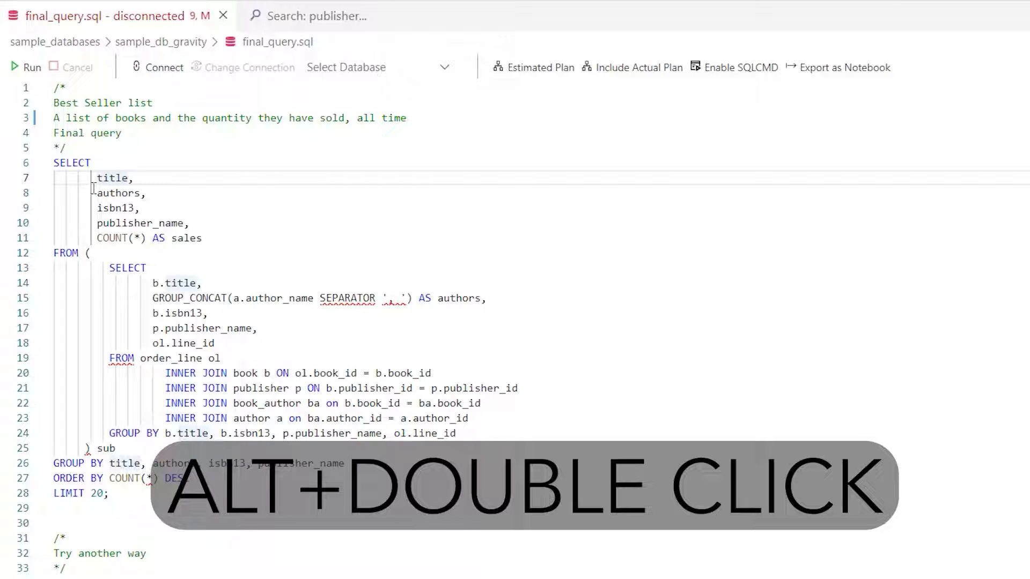
# Select the words title, isbn13 and publisher_name in the outer SELECT list simultaneously, and clear the multiple selection.
pyautogui.keyDown('alt'); pyautogui.doubleClick(113, 177); pyautogui.keyUp('alt')
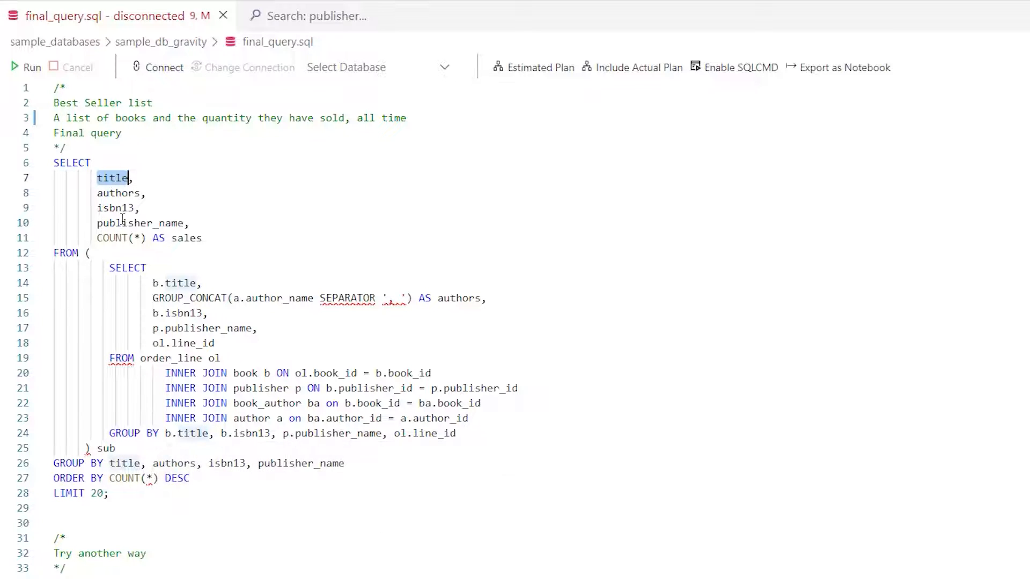
pyautogui.keyDown('alt'); pyautogui.doubleClick(120, 209); pyautogui.keyUp('alt')
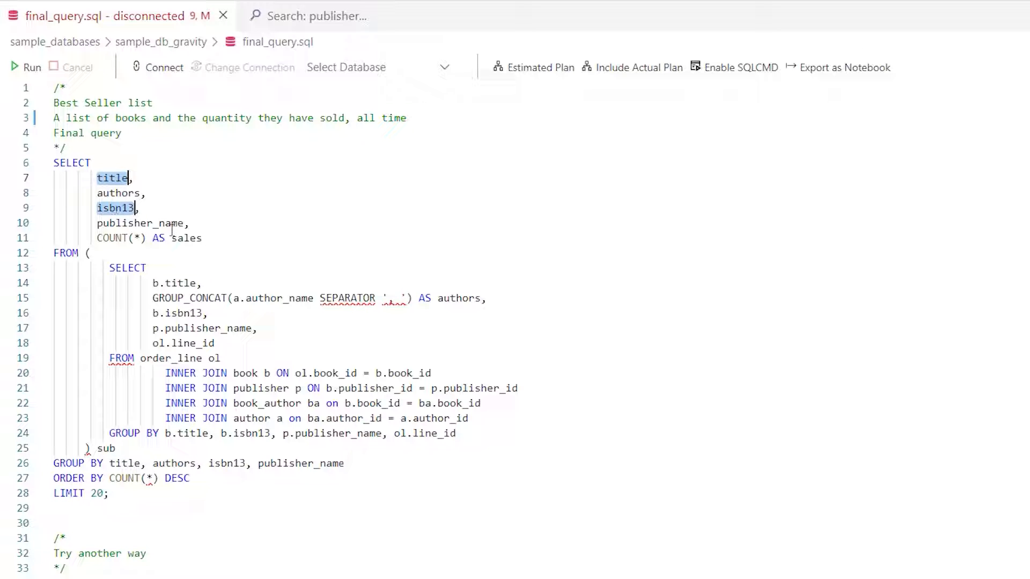
pyautogui.keyDown('alt'); pyautogui.doubleClick(155, 223); pyautogui.keyUp('alt')
pyautogui.press('Escape')
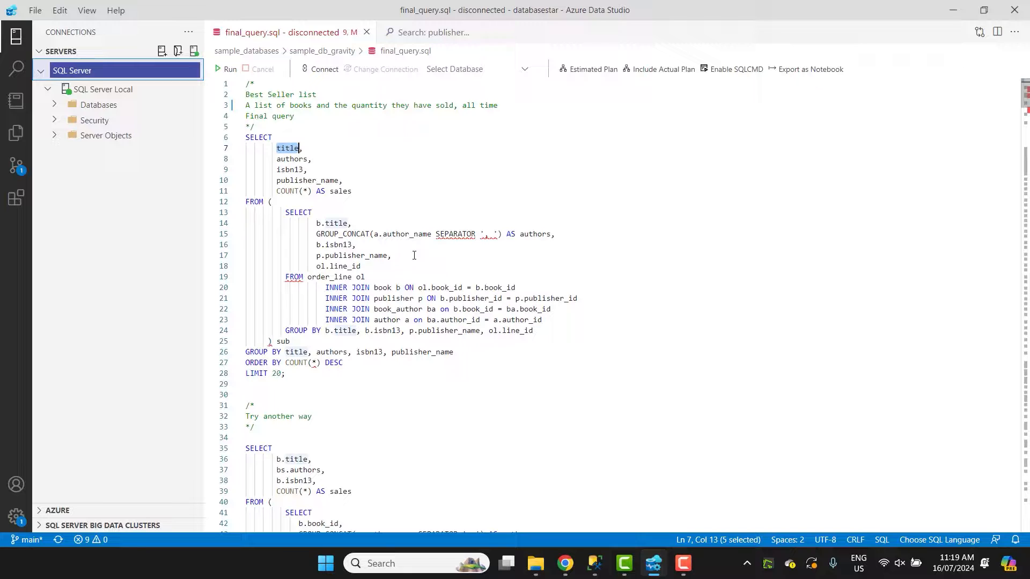
# Create a new query and insert the sqlCreateStoredProc snippet into it.
pyautogui.click(35, 11)
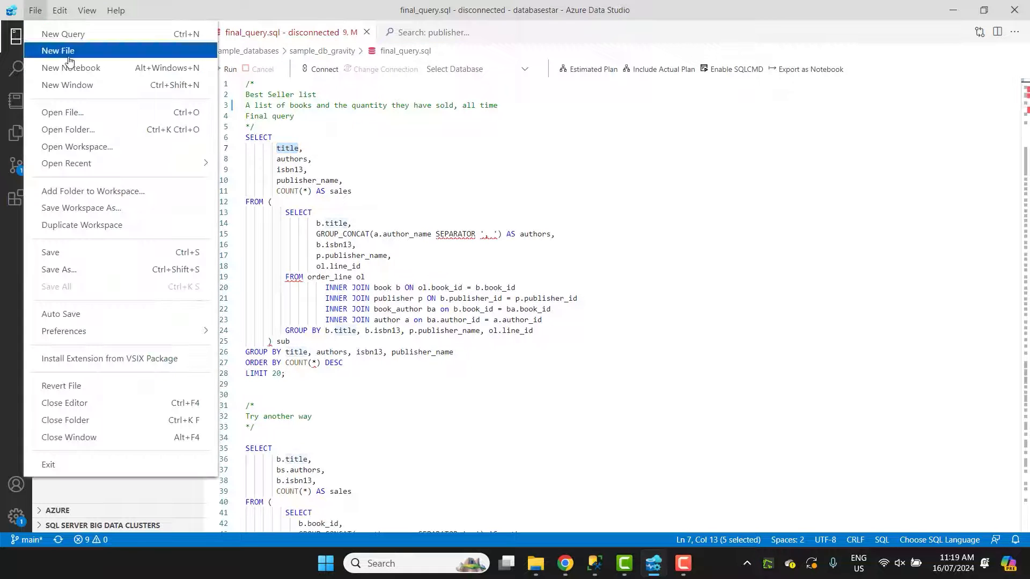
pyautogui.click(69, 34)
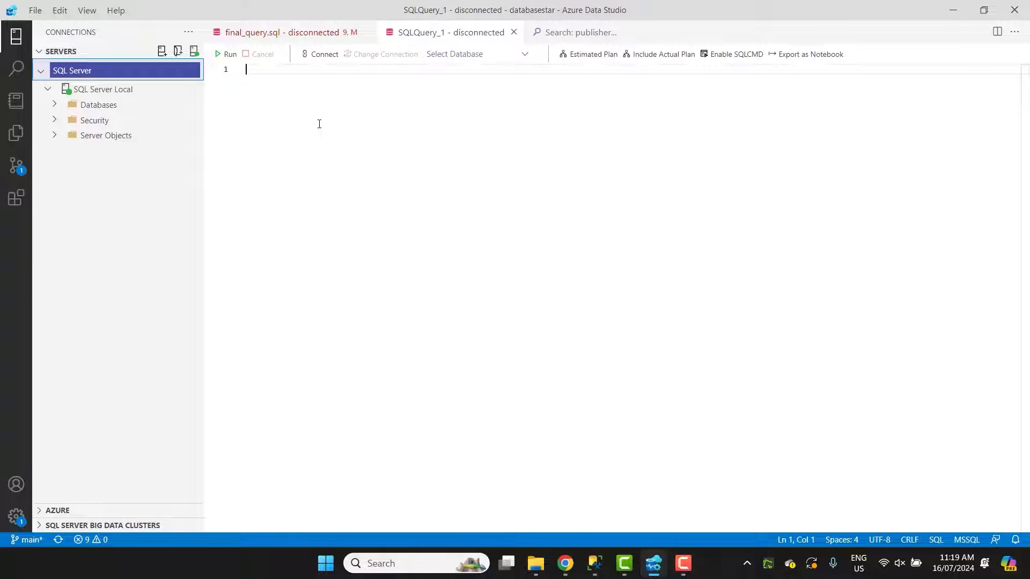
pyautogui.write('sql')
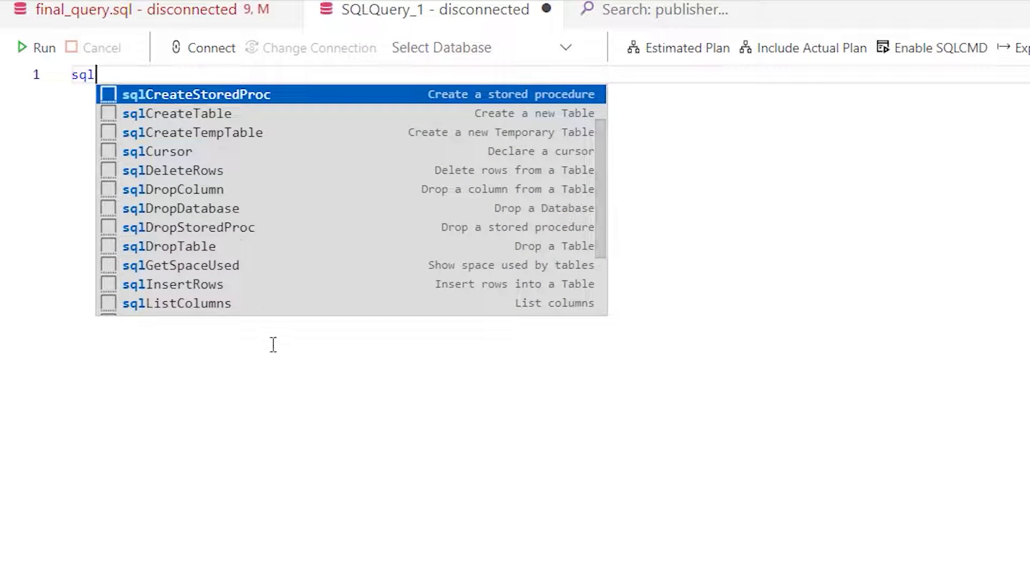
pyautogui.press('Down')
pyautogui.press('Down')
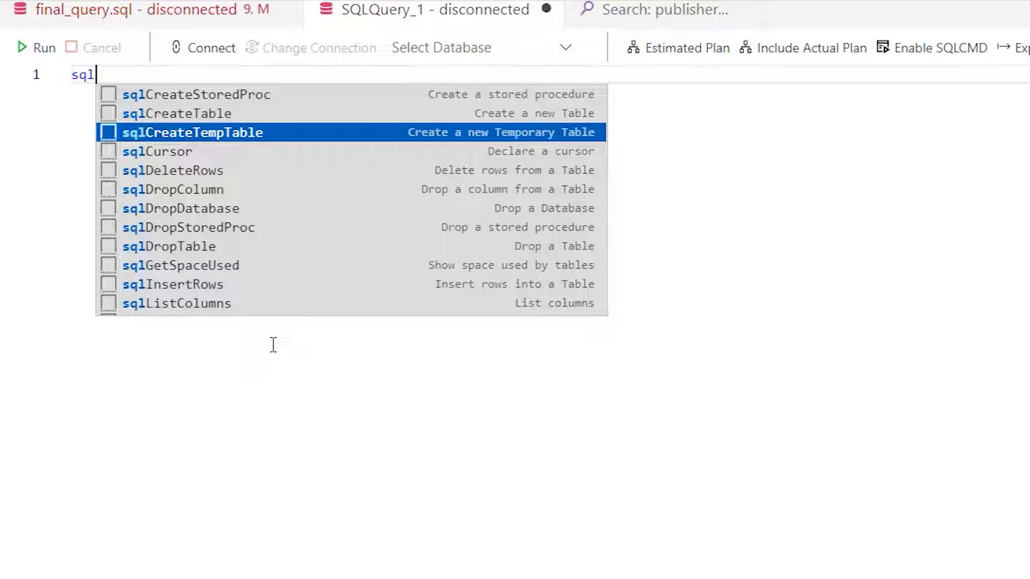
pyautogui.press('Down')
pyautogui.press('Up')
pyautogui.press('Up')
pyautogui.press('Up')
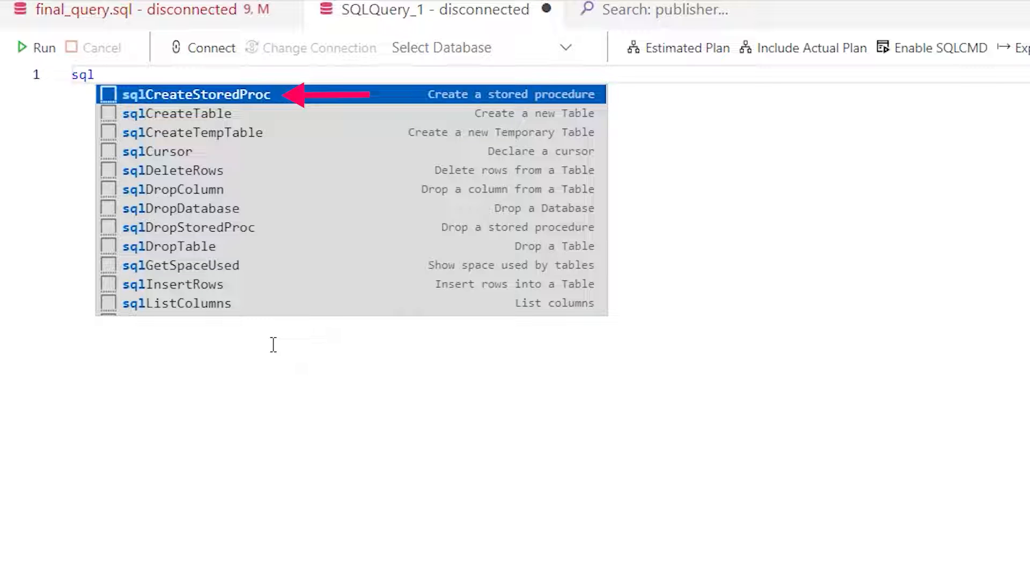
pyautogui.press('Return')
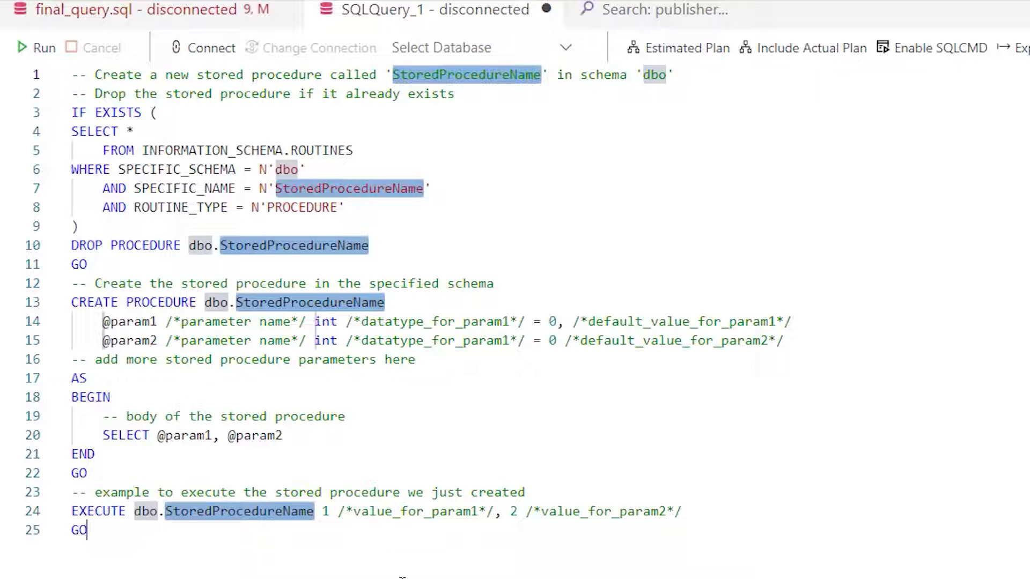
# Set the snippet's stored procedure name to FindEmployee everywhere, go to the schema placeholder, and leave snippet editing.
pyautogui.write('Fin')
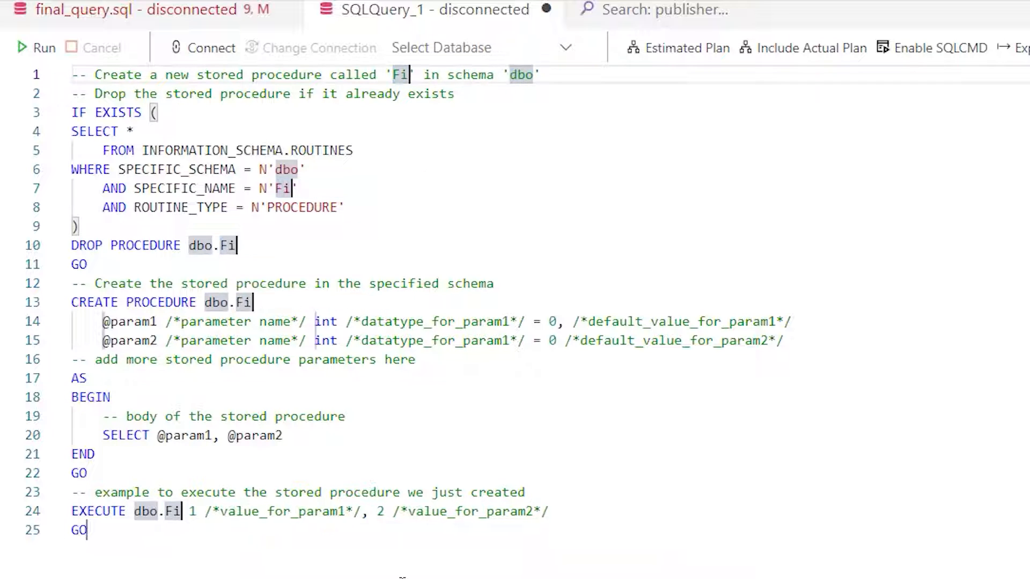
pyautogui.write('dEmploye')
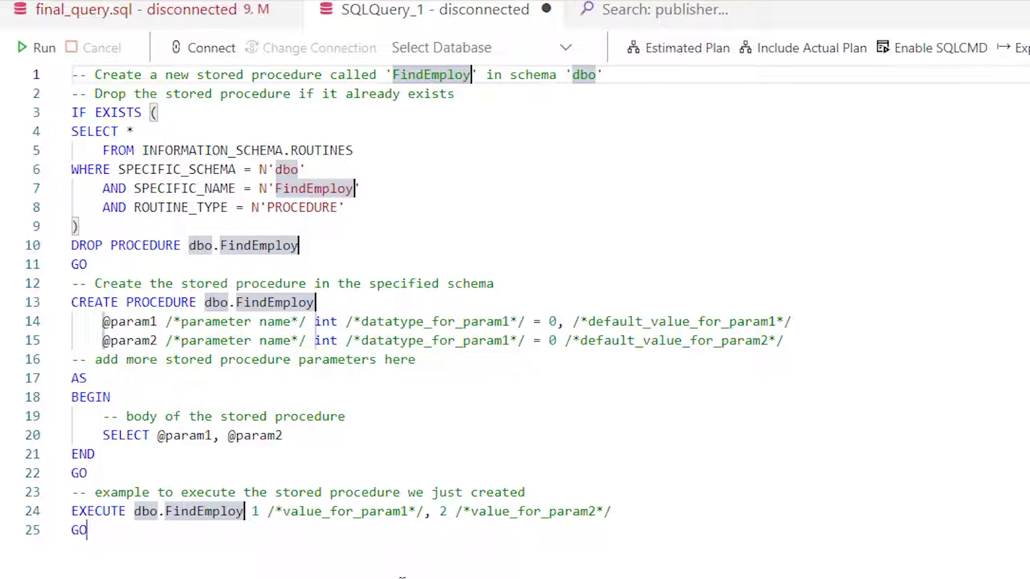
pyautogui.write('e')
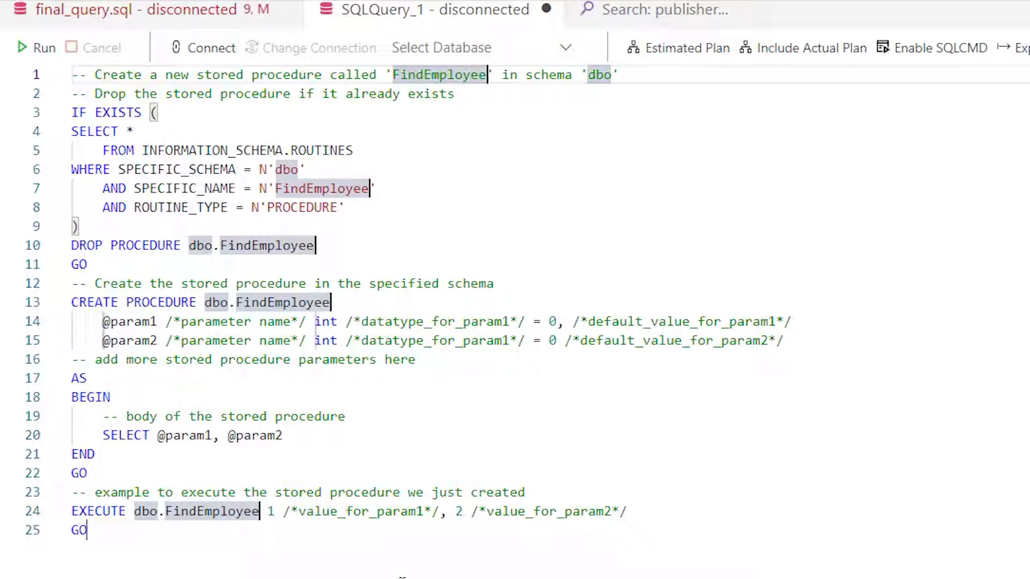
pyautogui.press('Tab')
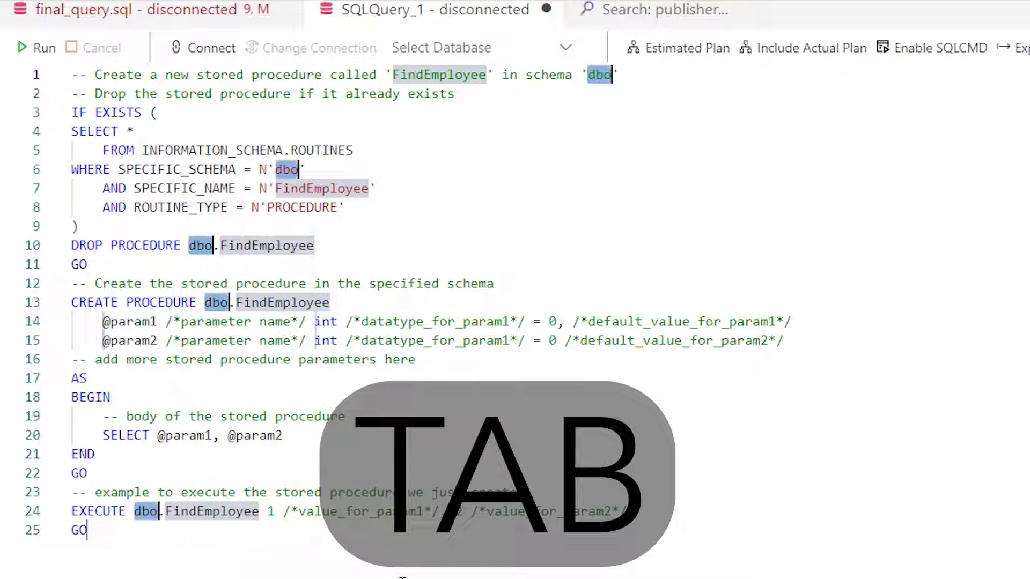
pyautogui.press('Escape')
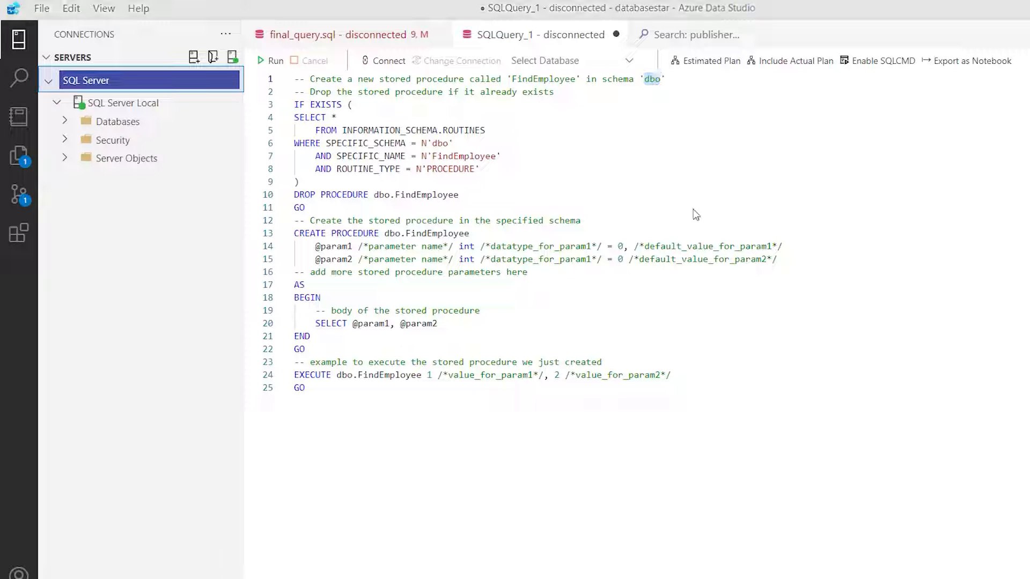
# Show the Notebooks view and create a new notebook.
pyautogui.click(18, 115)
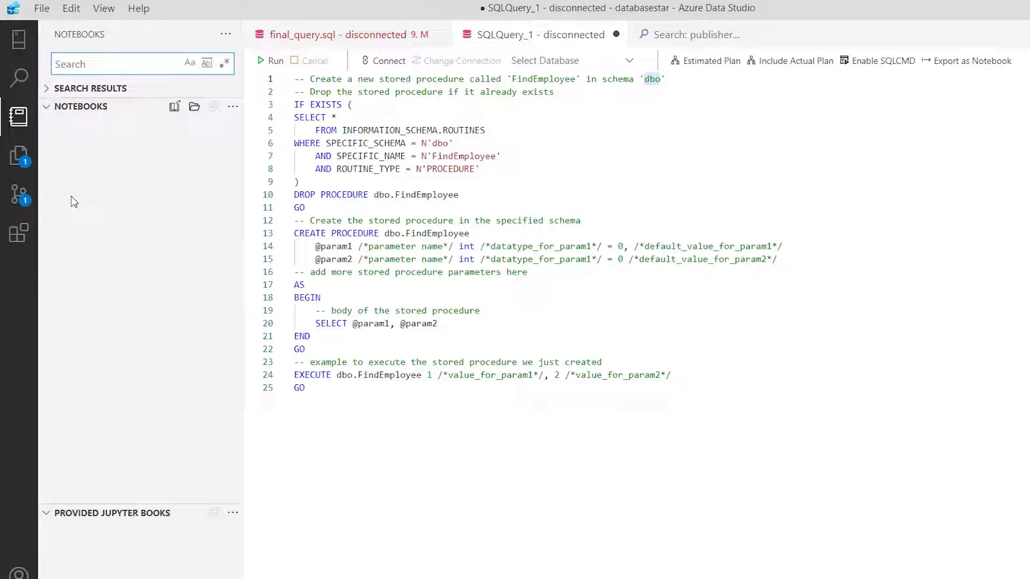
pyautogui.click(42, 9)
pyautogui.click(86, 78)
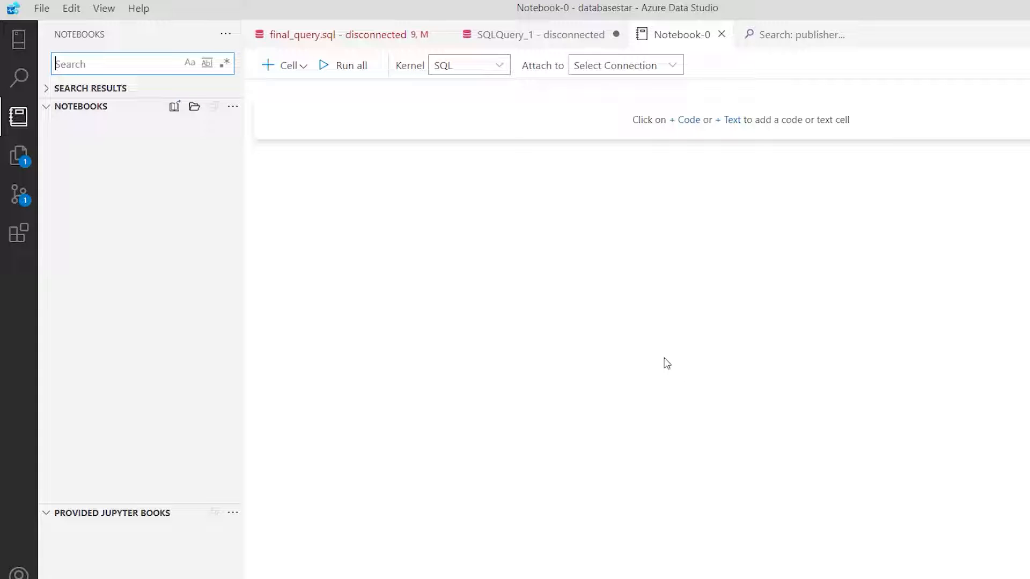
# Keep SQL as the notebook's kernel and attach the notebook to the SQL Server Local connection.
pyautogui.click(504, 64)
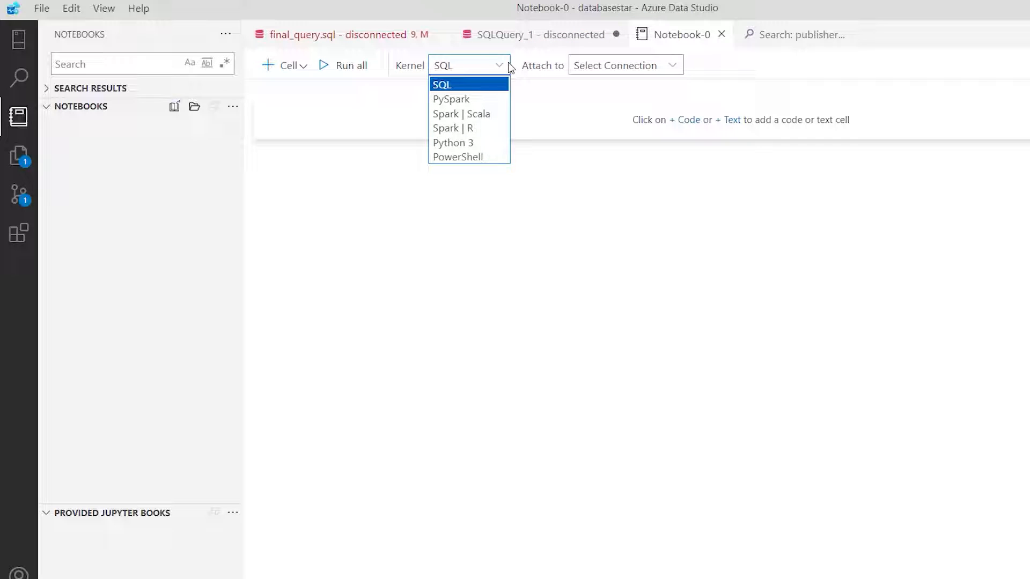
pyautogui.click(509, 67)
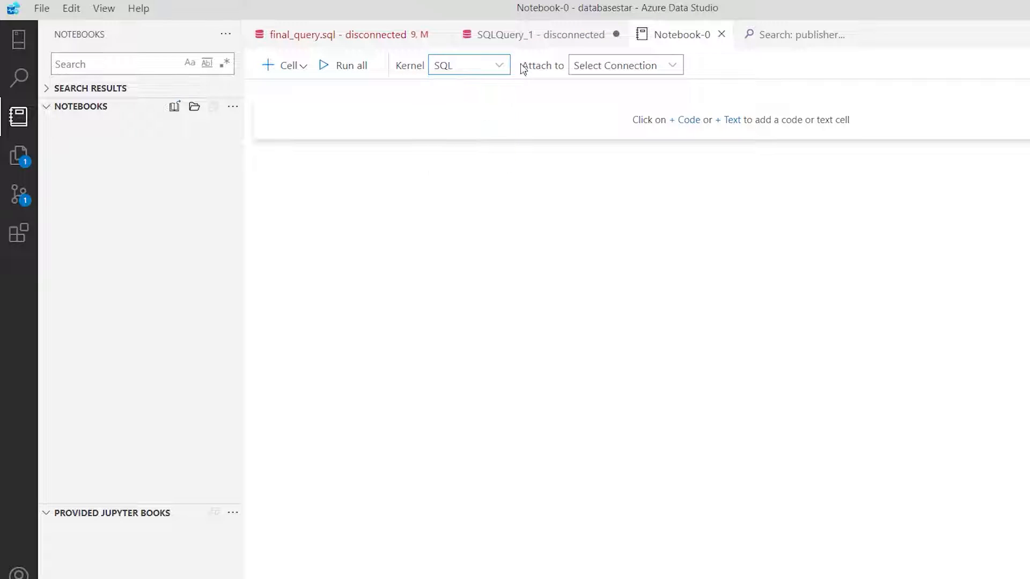
pyautogui.click(620, 69)
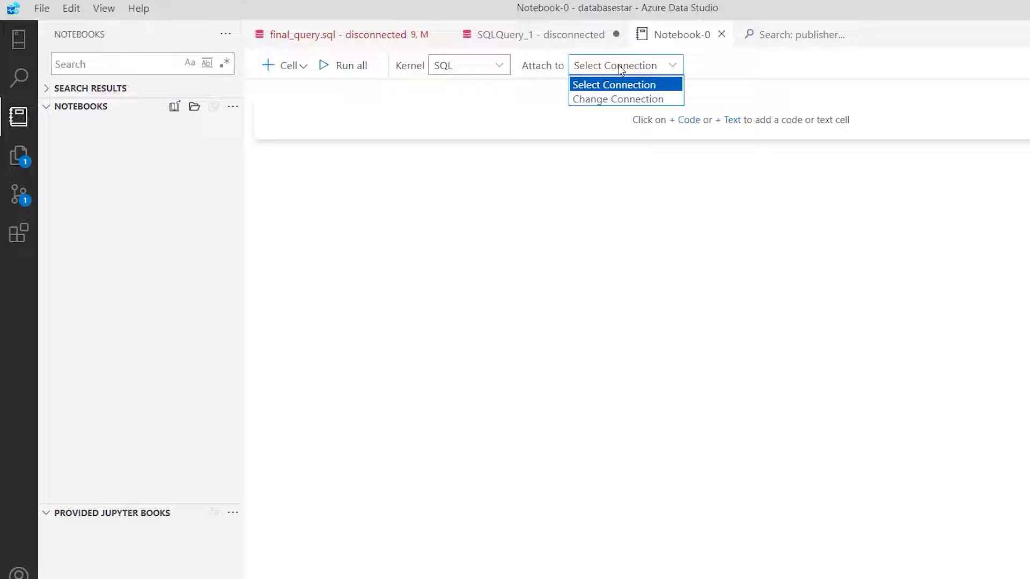
pyautogui.click(621, 100)
pyautogui.click(921, 127)
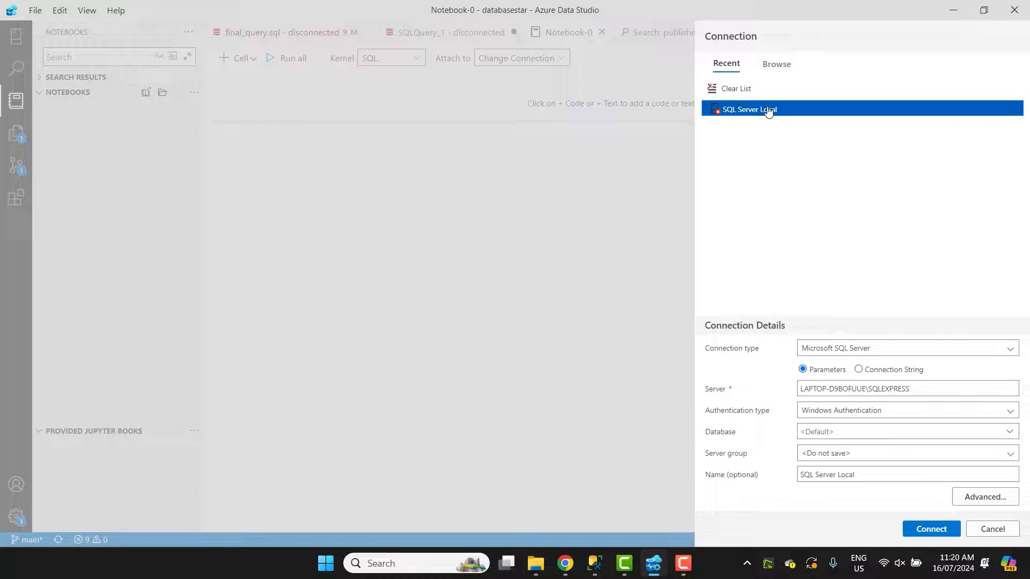
pyautogui.click(928, 529)
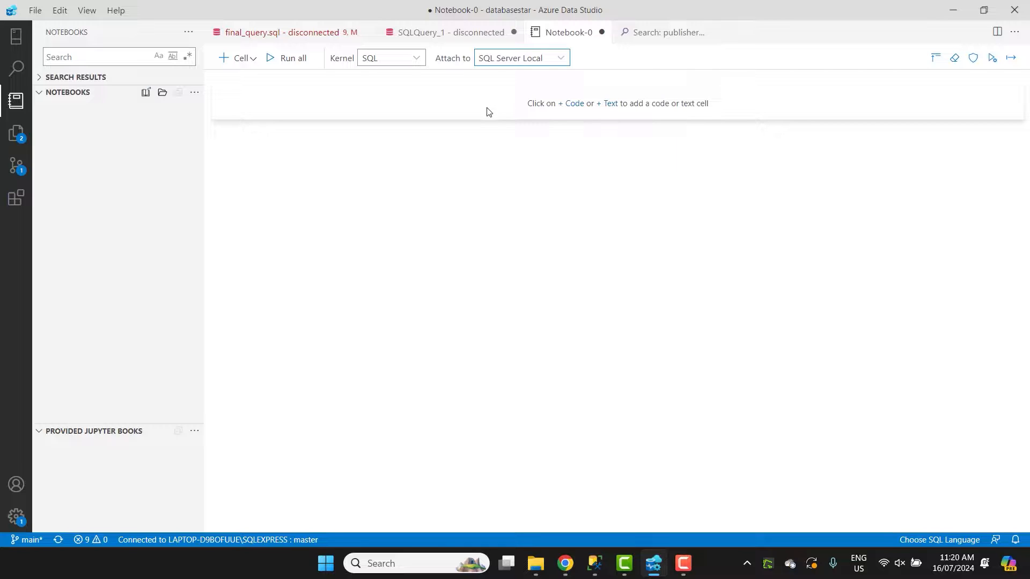
# Add a text cell containing the lines "Sample Code" and "This file contains some sample code.".
pyautogui.click(609, 103)
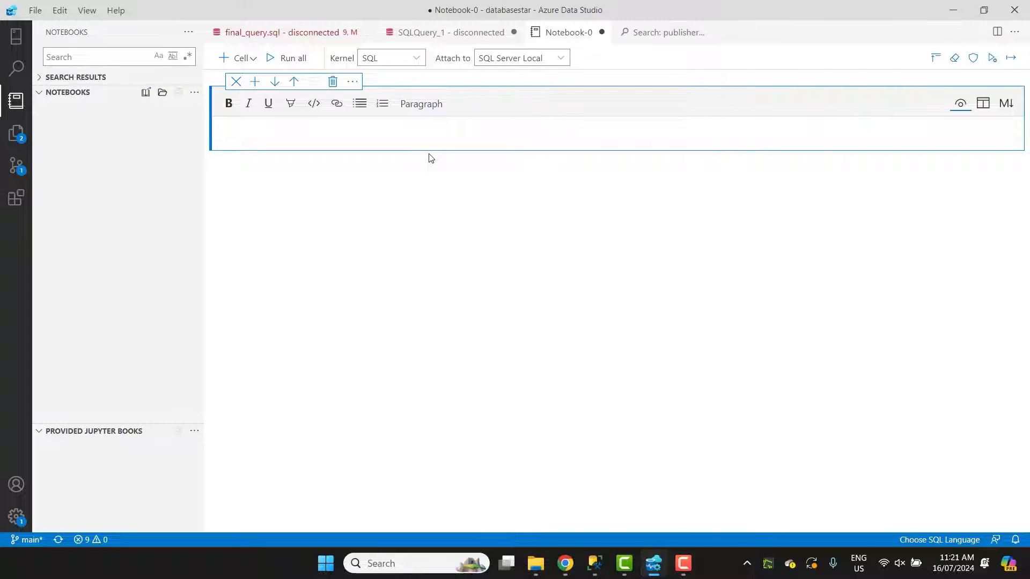
pyautogui.write('Sample Code')
pyautogui.press('Return')
pyautogui.write('This file contains some sample code.')
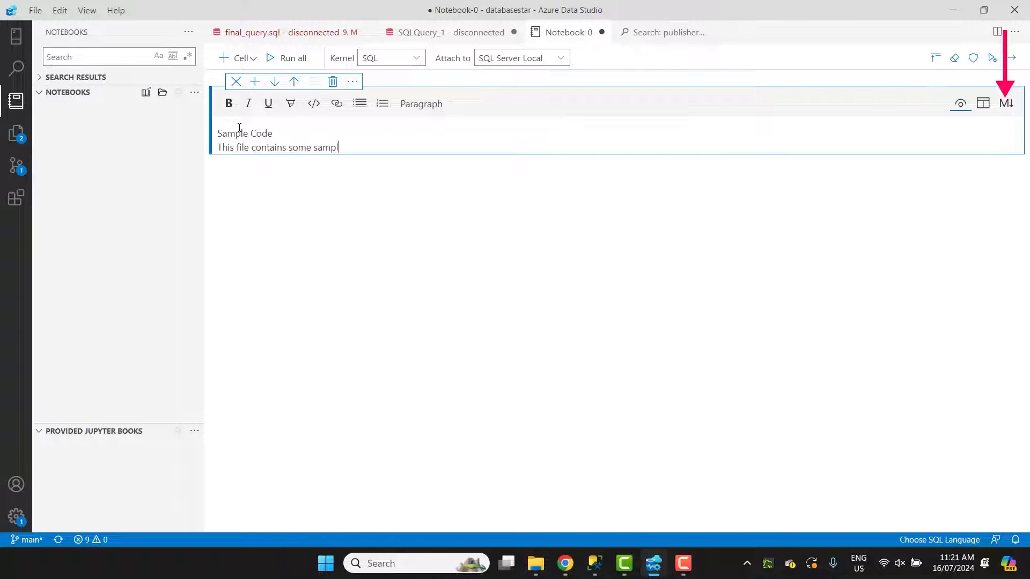
pyautogui.hotkey('ctrl', 'Home')
pyautogui.write('#')
pyautogui.press('BackSpace')
pyautogui.press('BackSpace')
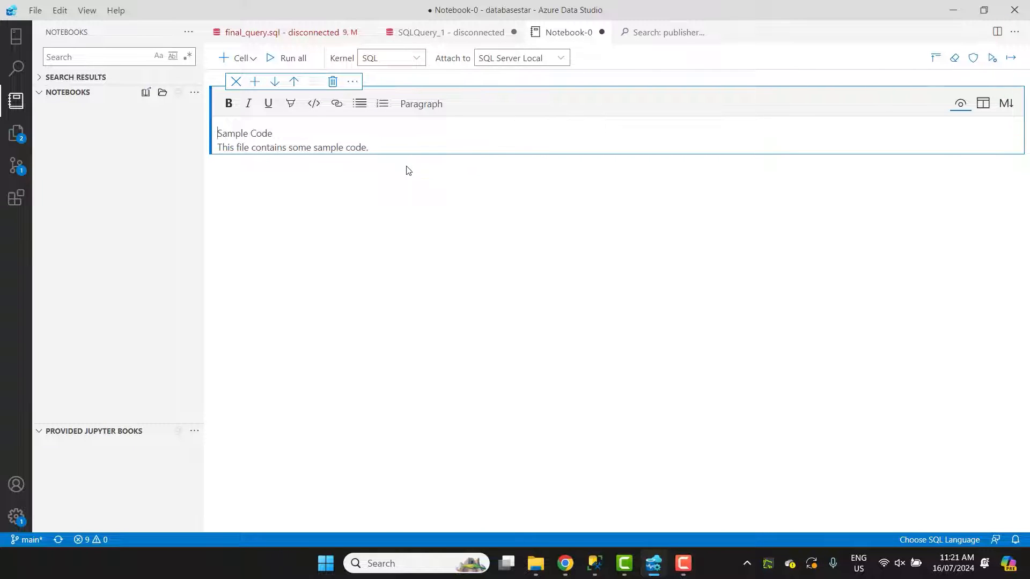
# Format the "Sample Code" line as a heading and finish editing the text cell.
pyautogui.hotkey('shift', 'End')
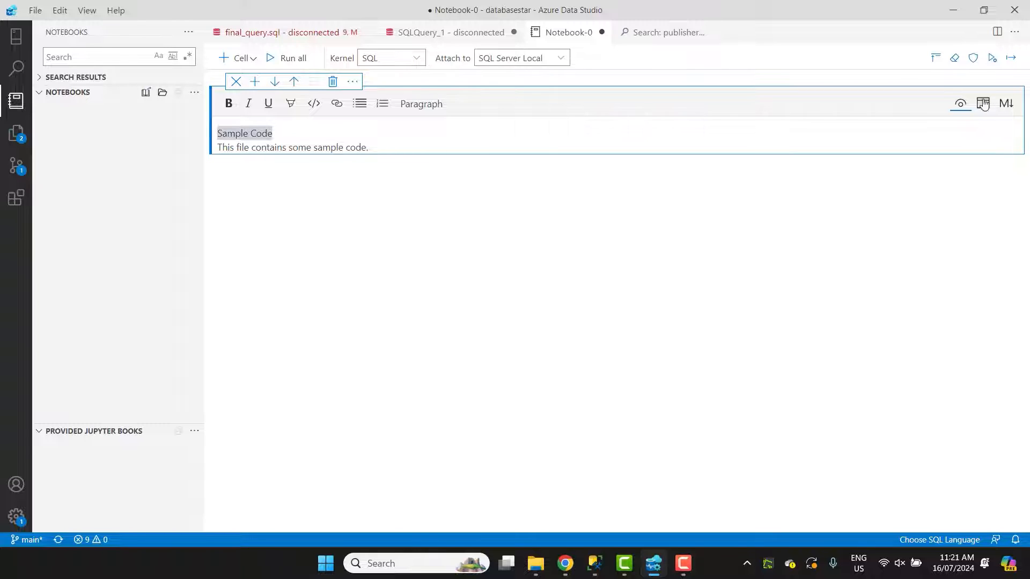
pyautogui.click(406, 104)
pyautogui.click(397, 151)
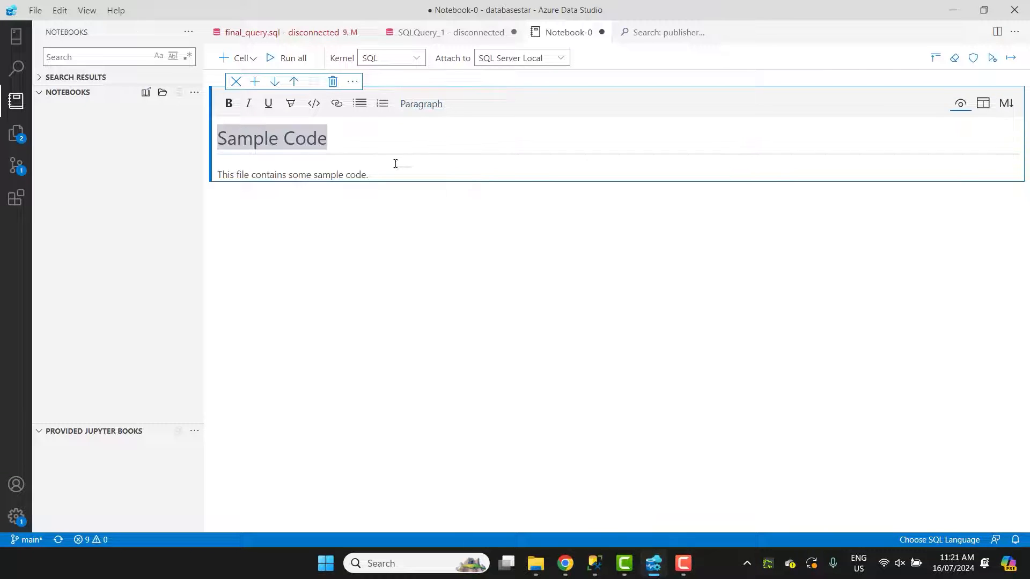
pyautogui.click(389, 239)
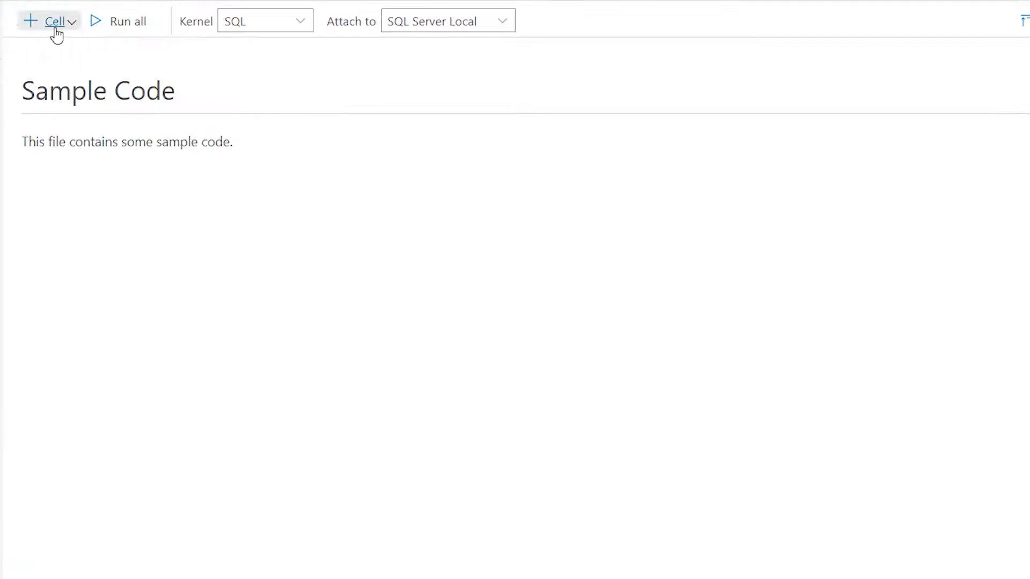
# Add a code cell with a query selecting book_id and title FROM dbo.book, one clause or column per line.
pyautogui.click(241, 58)
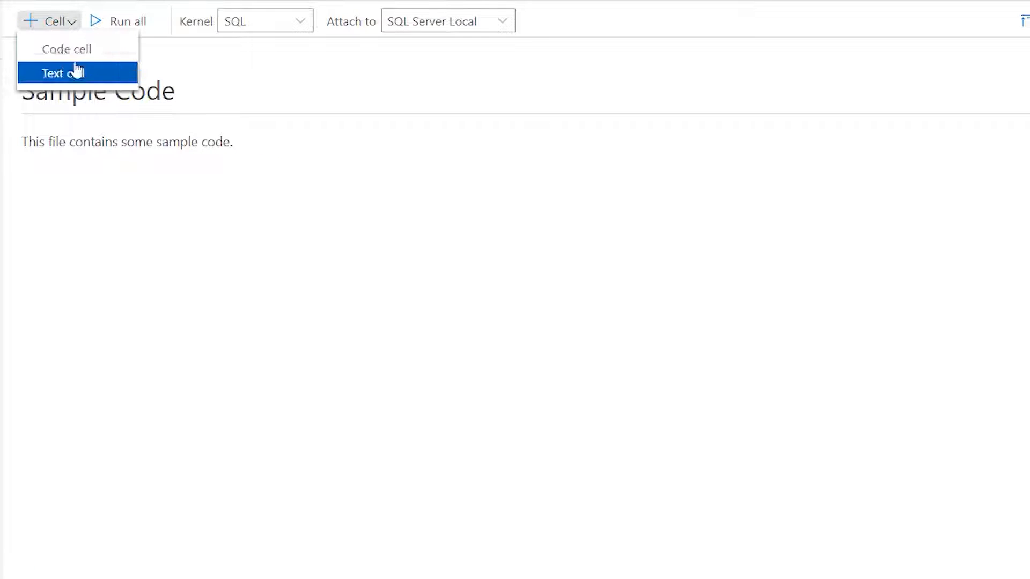
pyautogui.click(109, 59)
pyautogui.write('SELECT')
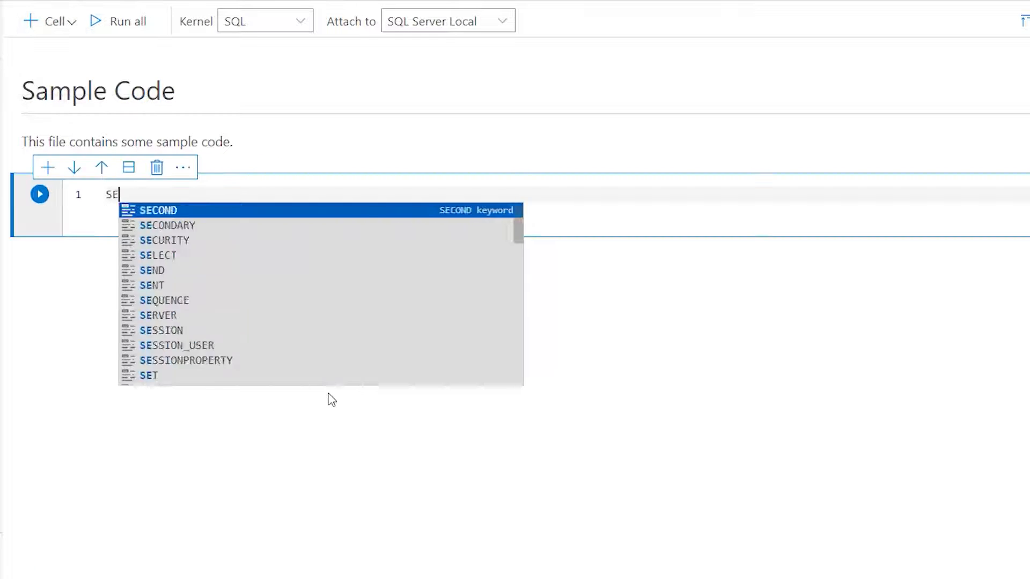
pyautogui.press('Escape')
pyautogui.press('Return')
pyautogui.write('book_id,')
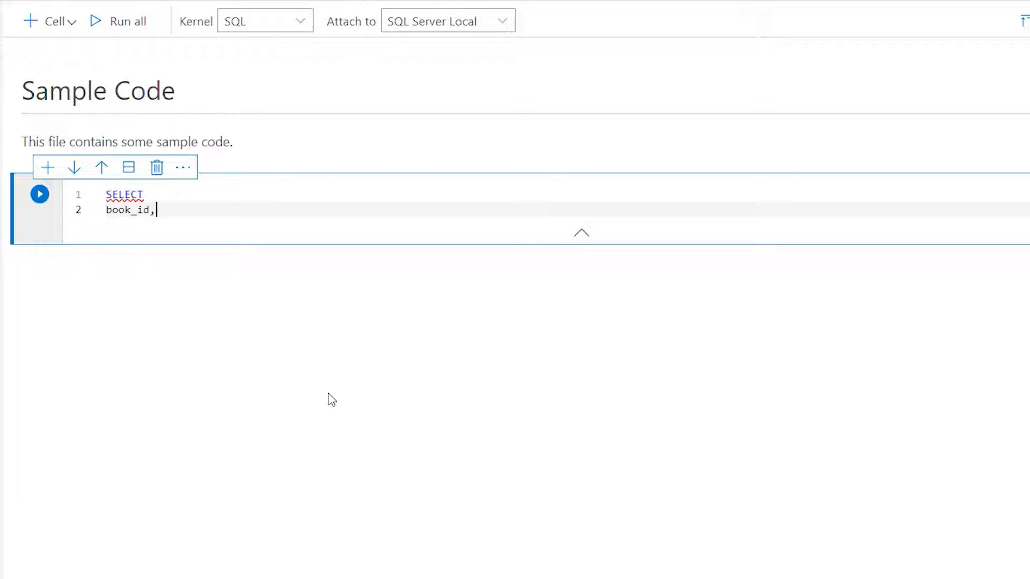
pyautogui.press('Return')
pyautogui.write('title')
pyautogui.press('Return')
pyautogui.write('F')
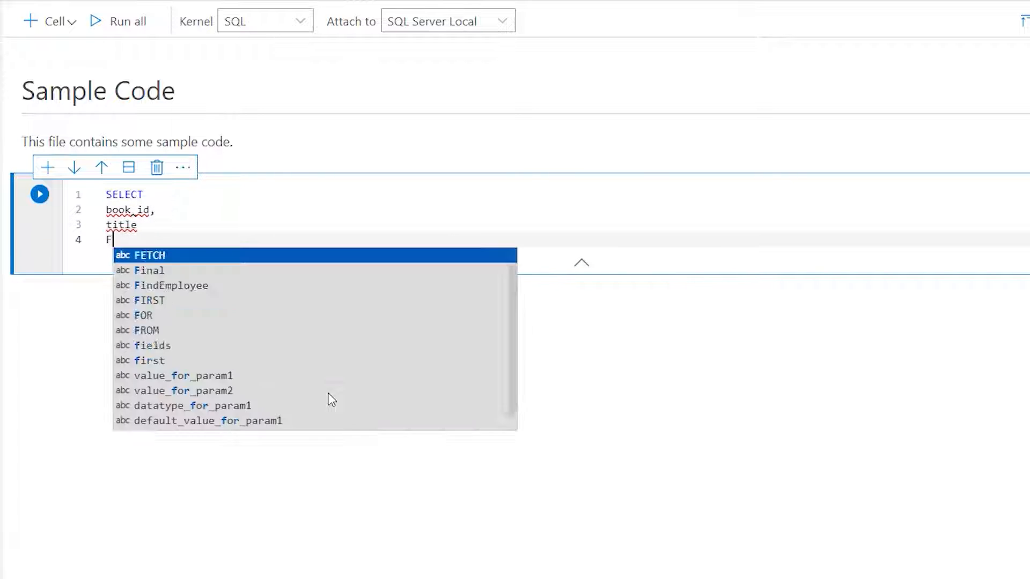
pyautogui.write('ROM dbo.book;')
# Insert "USE gravity;" and a blank line above the SELECT statement in the code cell and run the cell.
pyautogui.hotkey('ctrl', 'Home')
pyautogui.press('Return')
pyautogui.press('Return')
pyautogui.press('Up')
pyautogui.press('Up')
pyautogui.write('USE gra')
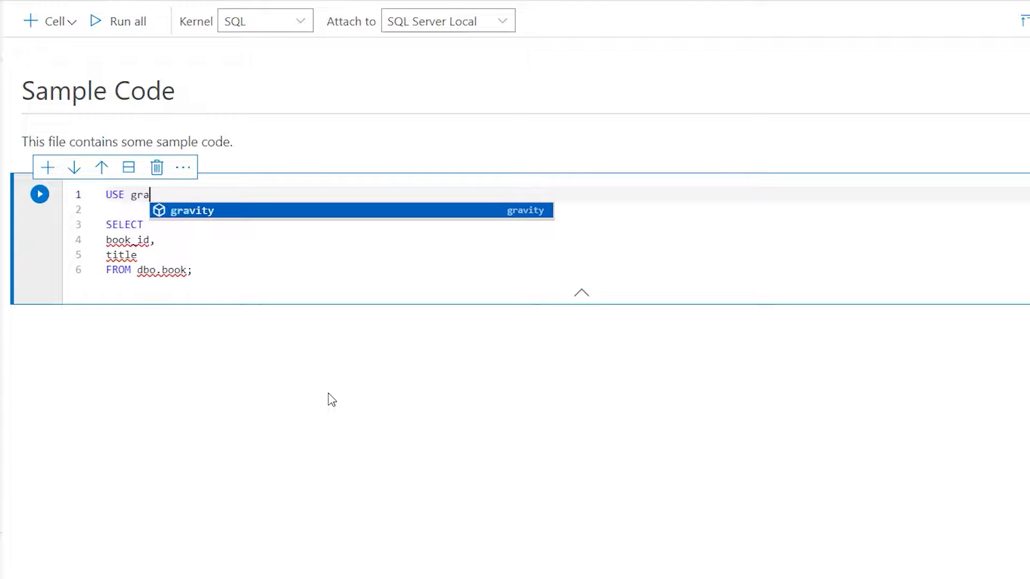
pyautogui.press('Tab')
pyautogui.write(';')
pyautogui.click(295, 416)
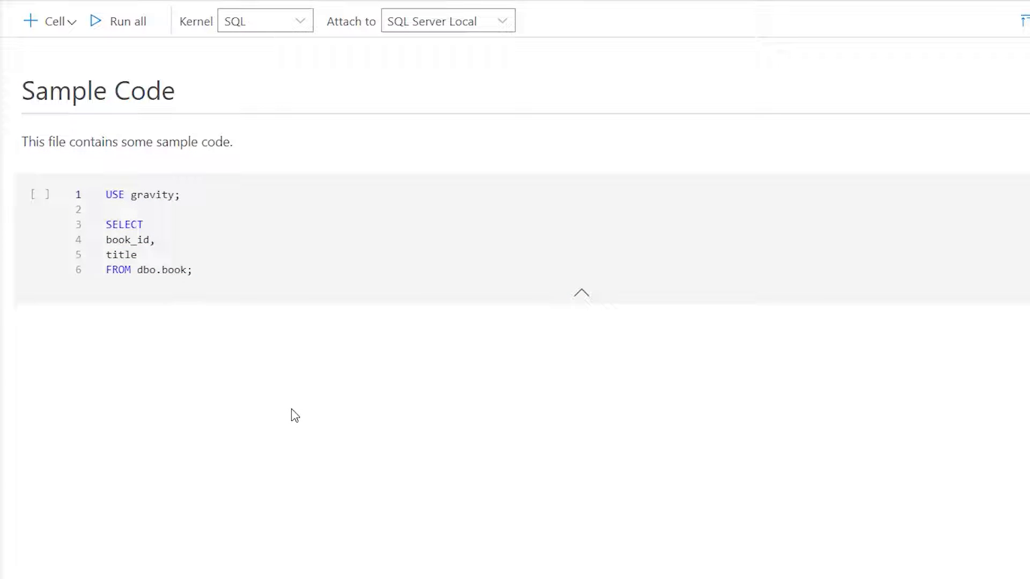
pyautogui.moveTo(575, 218)
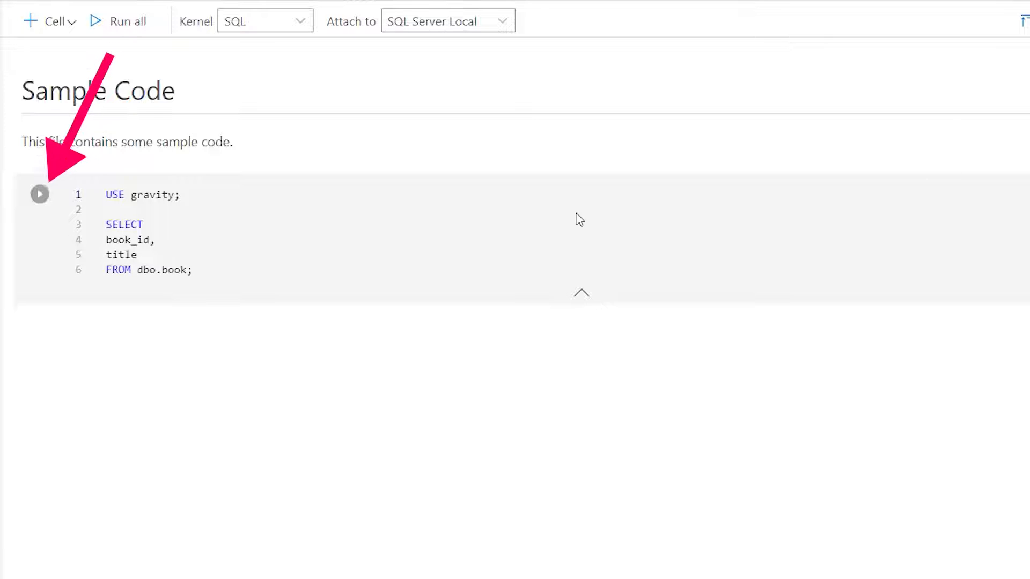
pyautogui.click(40, 194)
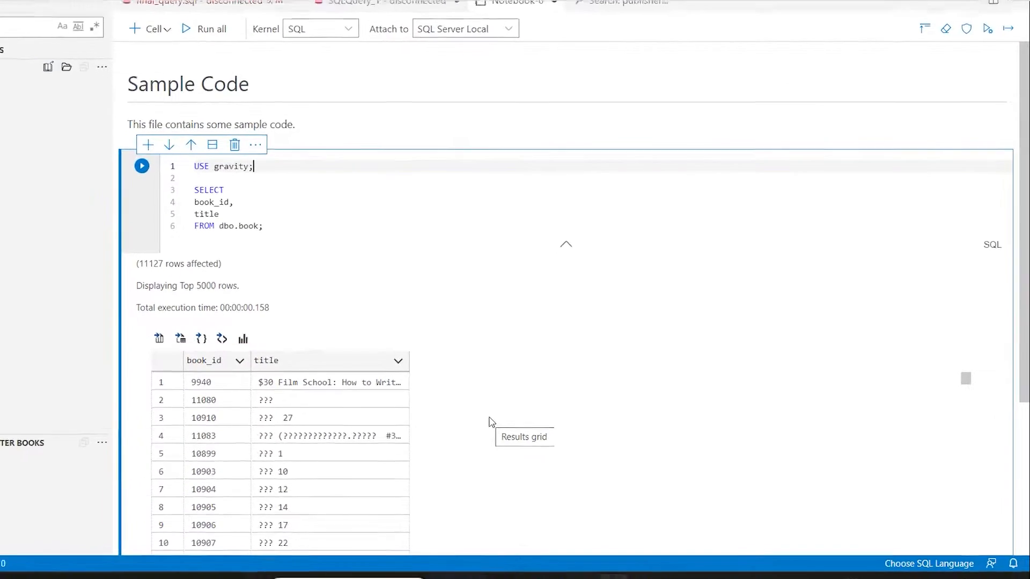
# Save the notebook as "My New Notebook" in the databasestar folder inside the pinned databasestar folder.
pyautogui.click(34, 10)
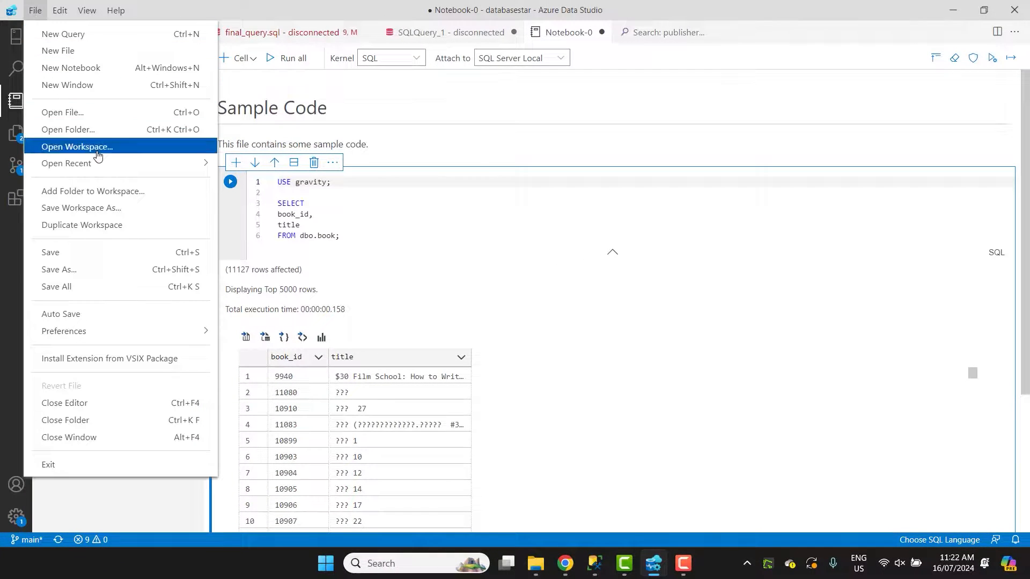
pyautogui.click(81, 252)
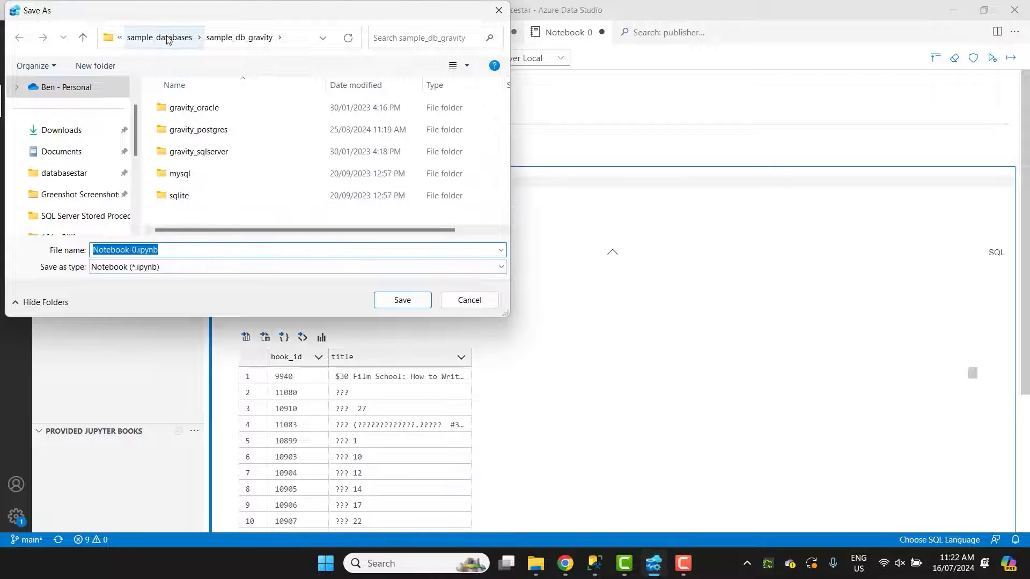
pyautogui.click(64, 173)
pyautogui.doubleClick(192, 129)
pyautogui.click(172, 250)
pyautogui.write('New New')
pyautogui.hotkey('ctrl', 'a')
pyautogui.write('My New Notebook')
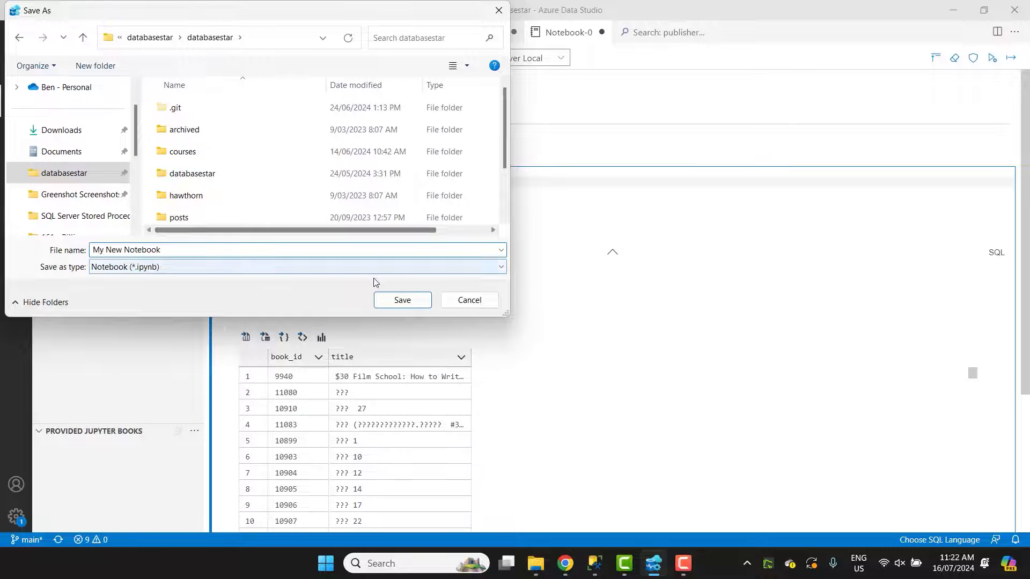
pyautogui.click(400, 301)
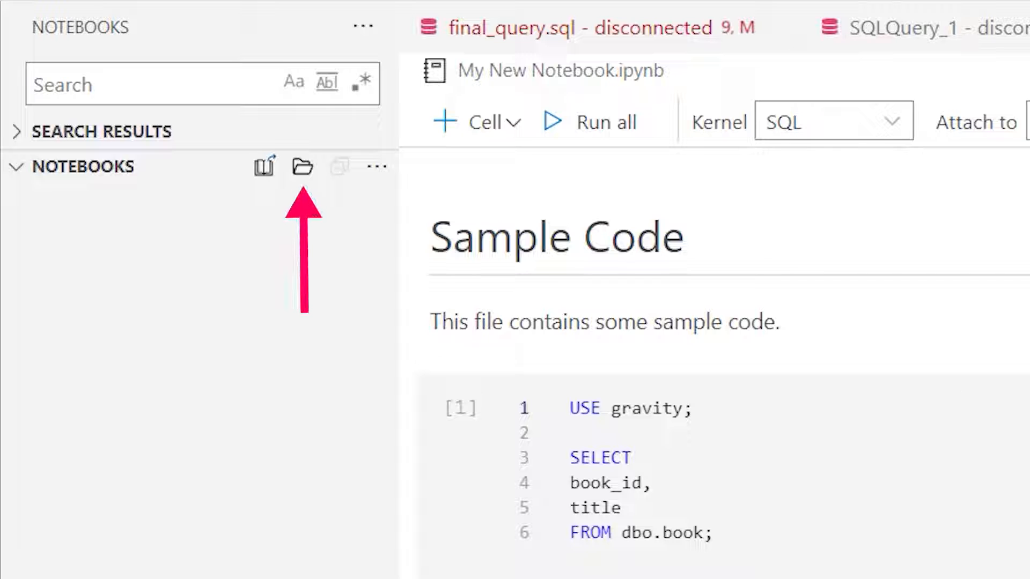
# Load the databasestar folder into the Notebooks list.
pyautogui.click(310, 223)
pyautogui.click(303, 167)
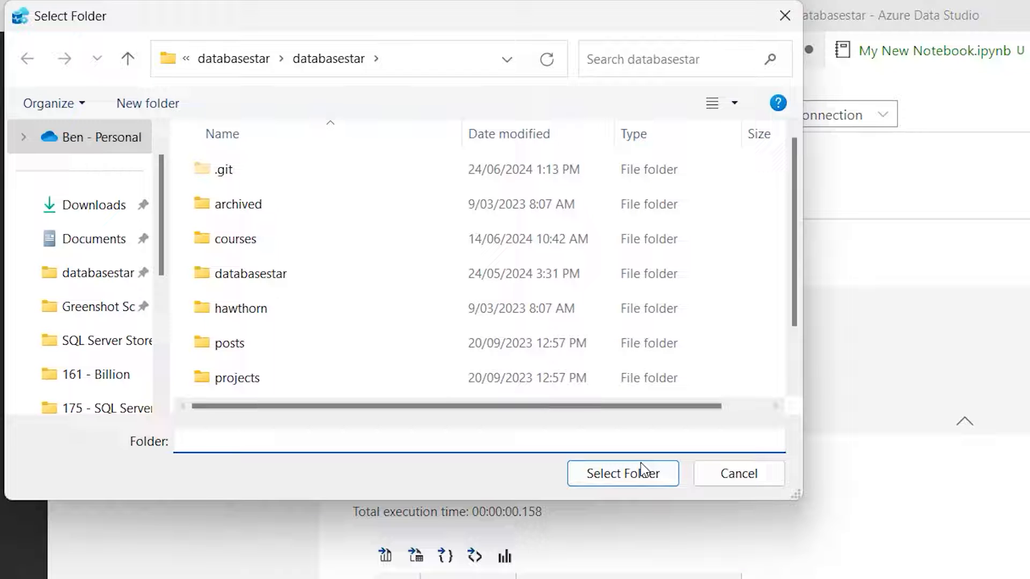
pyautogui.click(651, 474)
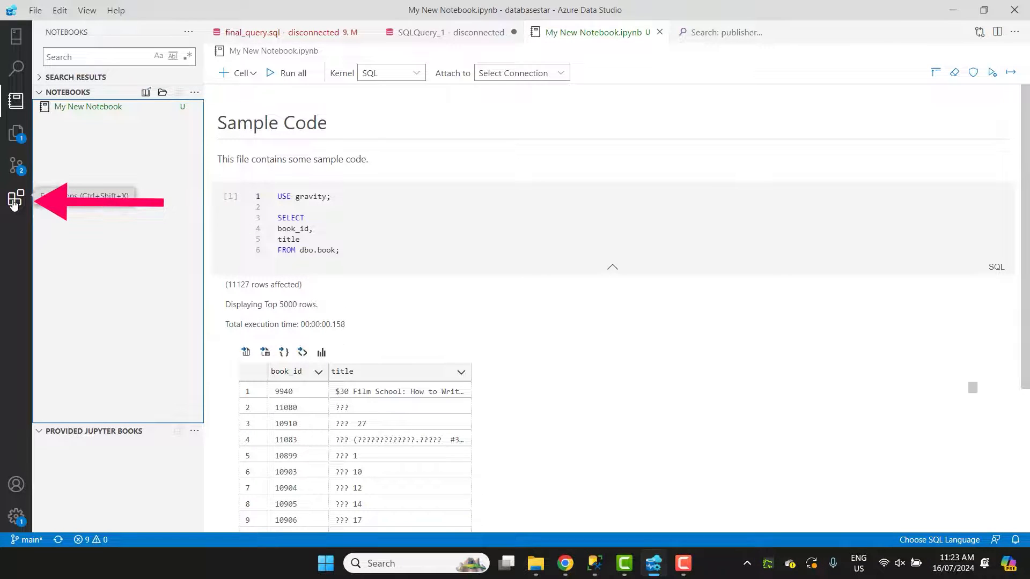
# Browse the extensions marketplace to examine the available extensions.
pyautogui.click(14, 202)
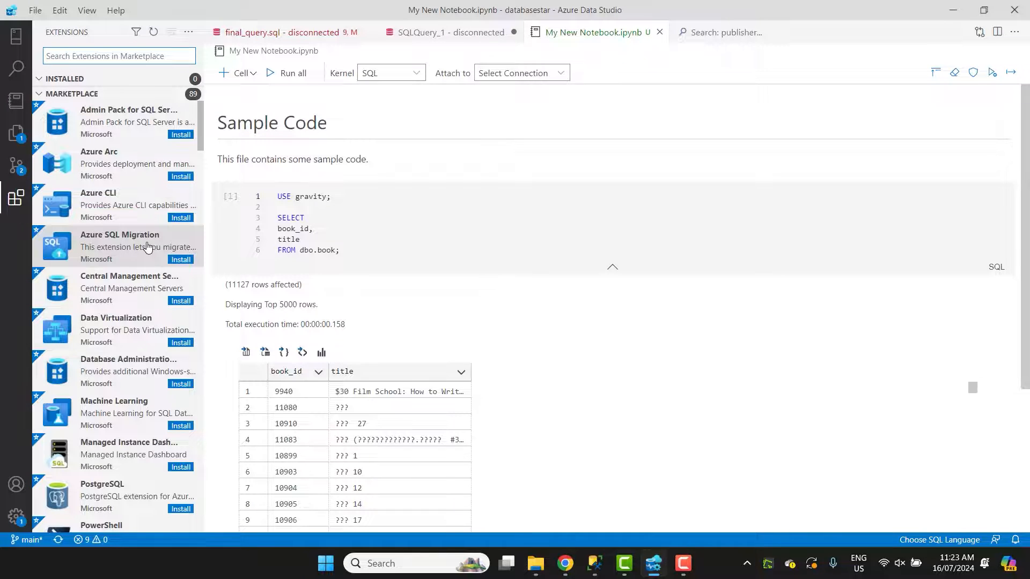
pyautogui.scroll(-1, 111, 361)
pyautogui.scroll(-10, 111, 361)
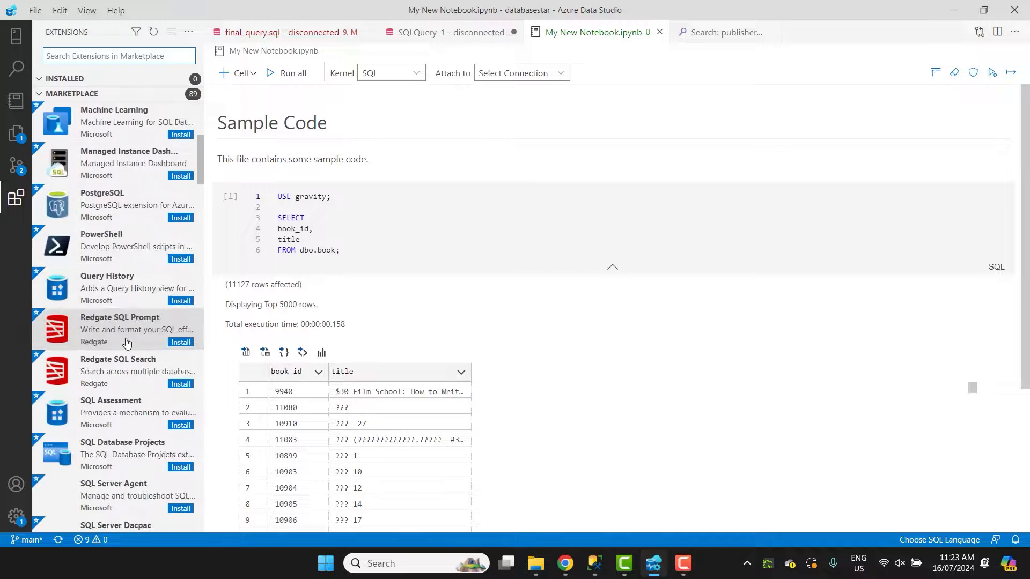
pyautogui.scroll(-2, 127, 375)
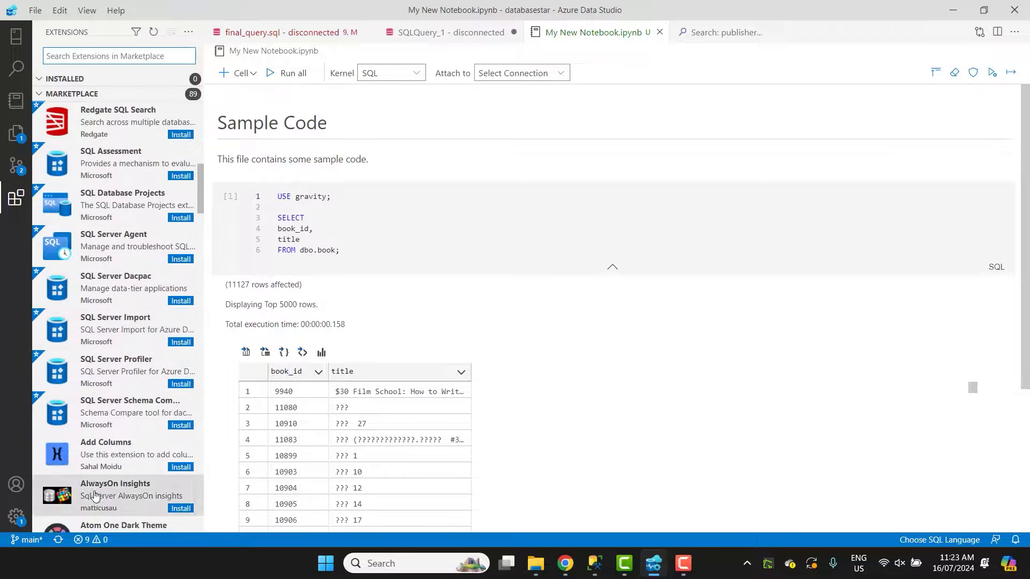
pyautogui.scroll(5, 139, 268)
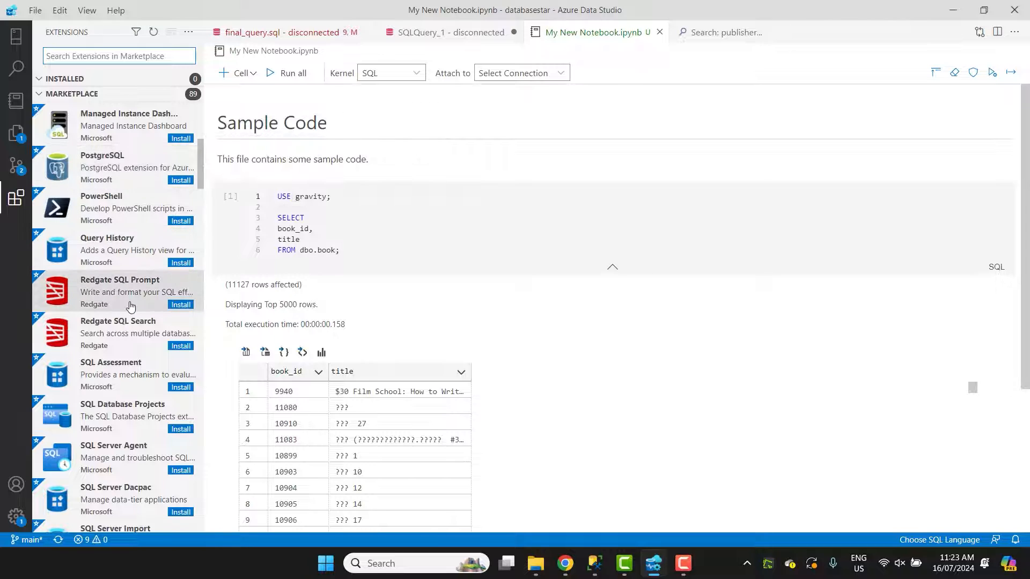
pyautogui.scroll(-5, 129, 365)
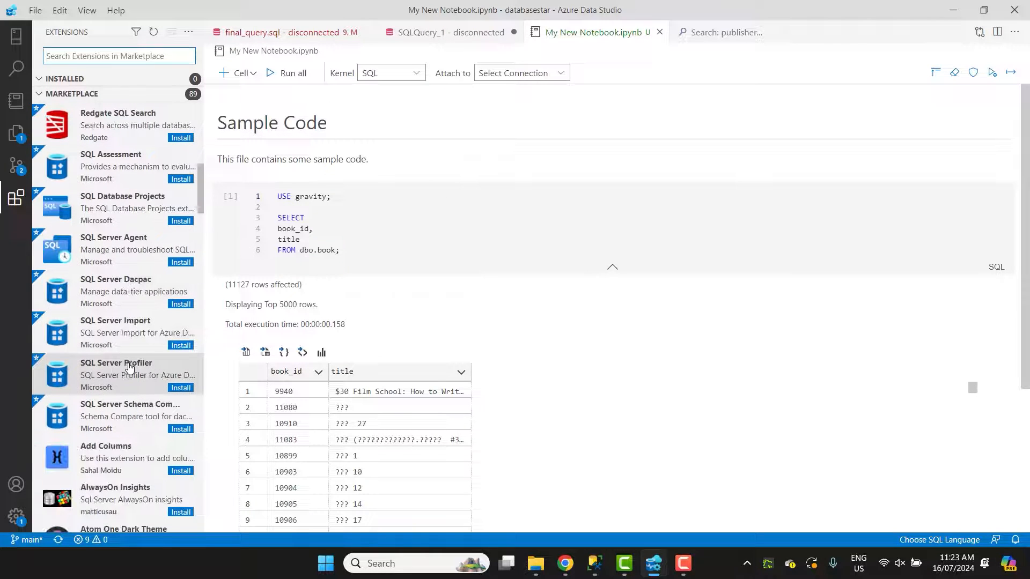
pyautogui.scroll(10, 128, 372)
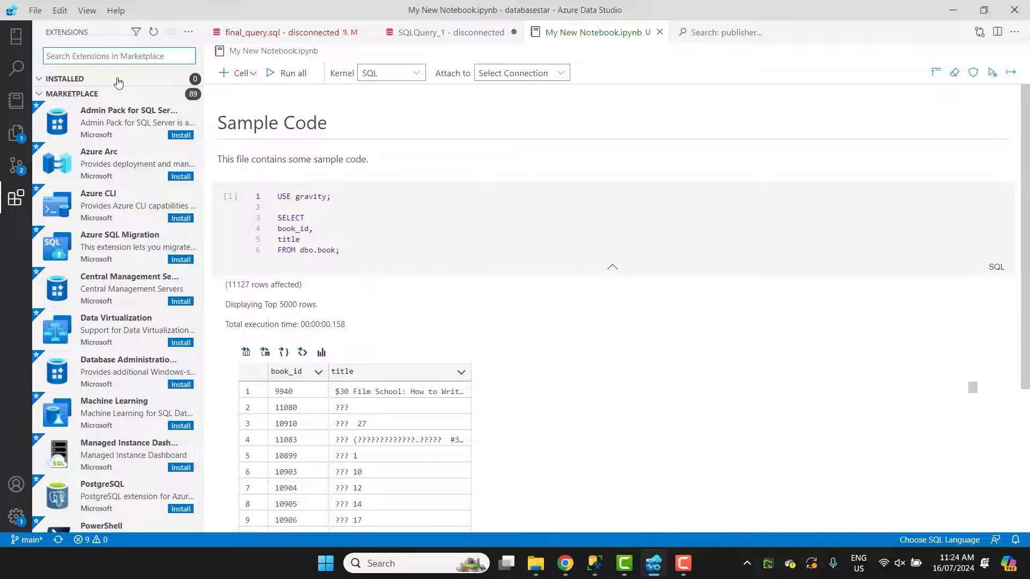
# Install the SQL Server Import extension from the marketplace.
pyautogui.scroll(-3, 127, 156)
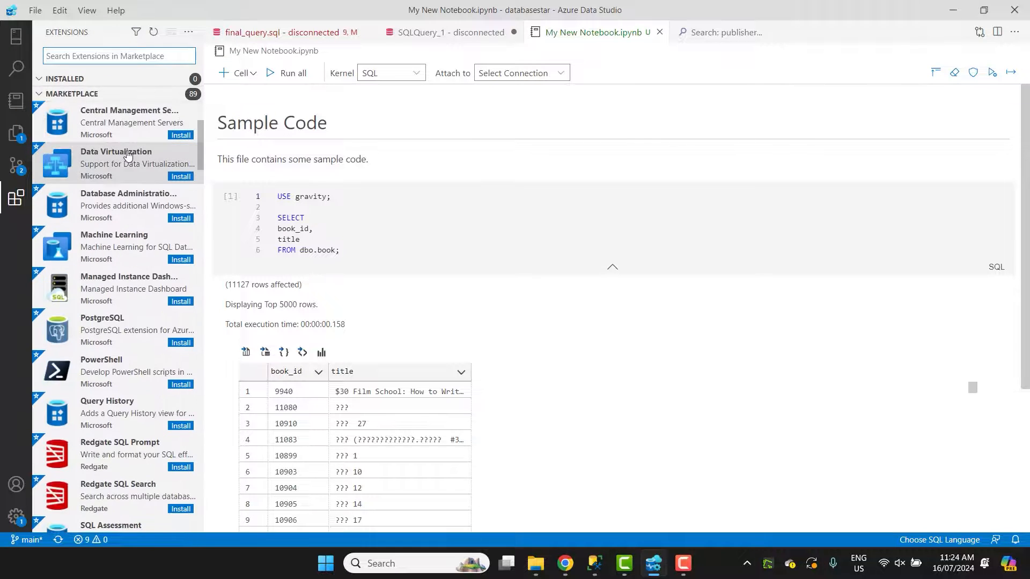
pyautogui.scroll(-7, 110, 320)
pyautogui.click(118, 328)
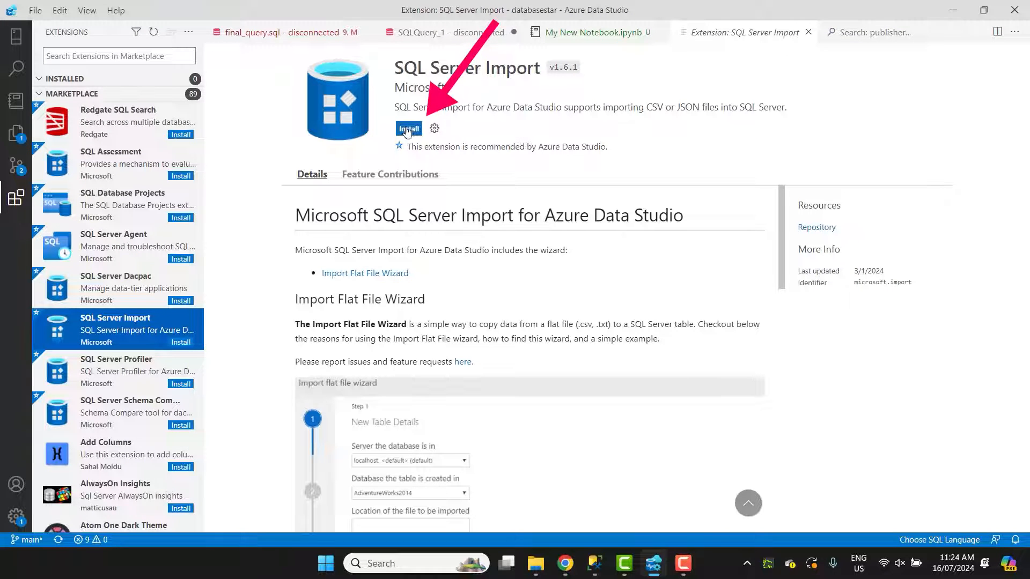
pyautogui.click(408, 129)
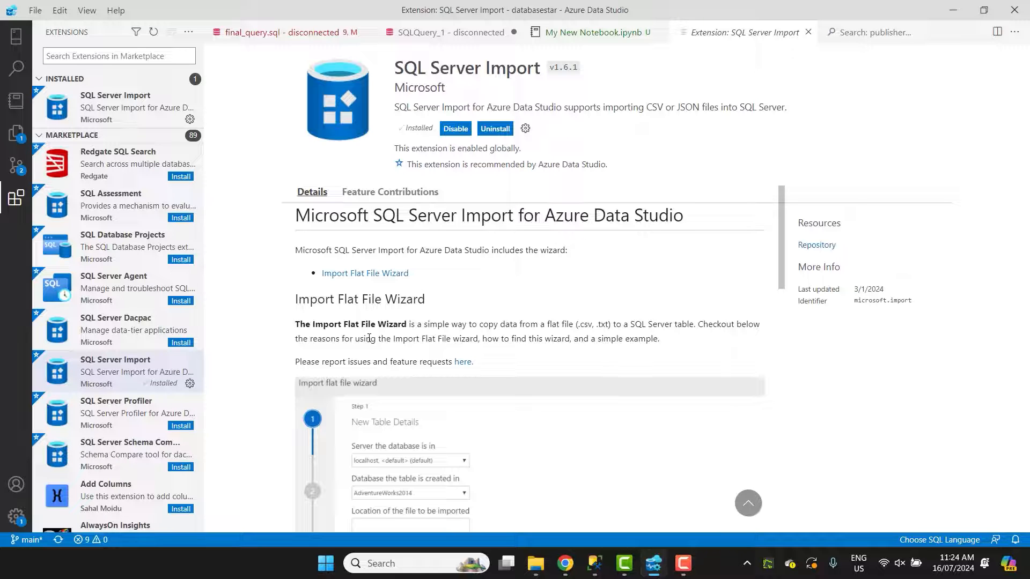
# Stage all source control changes and commit them with the message "Added notebook".
pyautogui.click(15, 169)
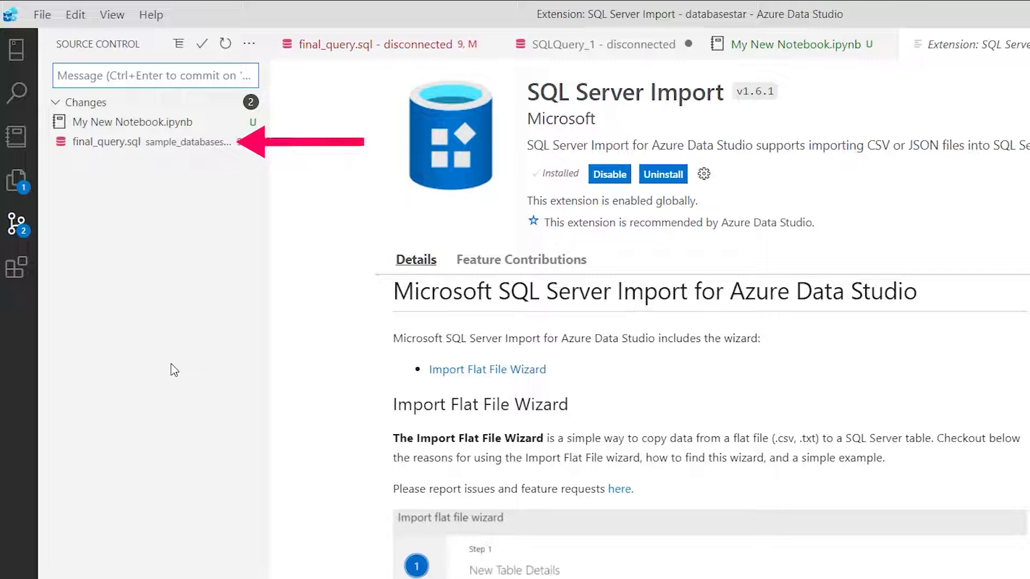
pyautogui.write('Added notebook')
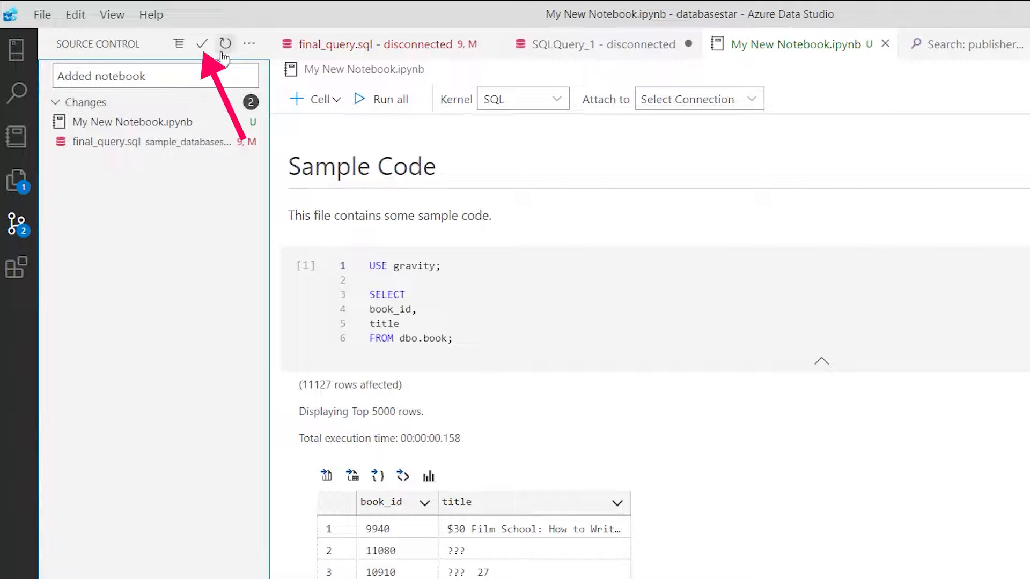
pyautogui.click(201, 44)
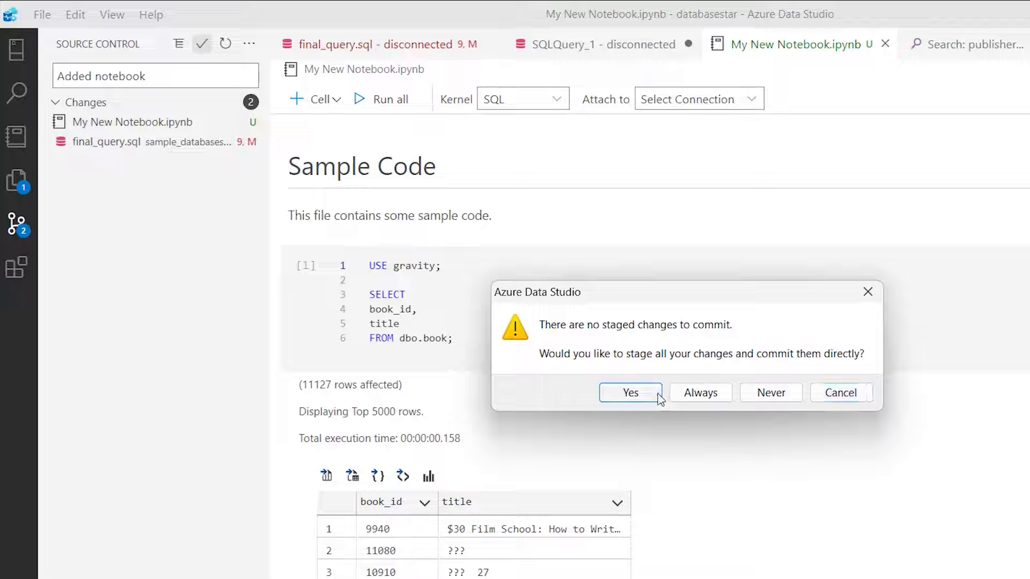
pyautogui.click(625, 397)
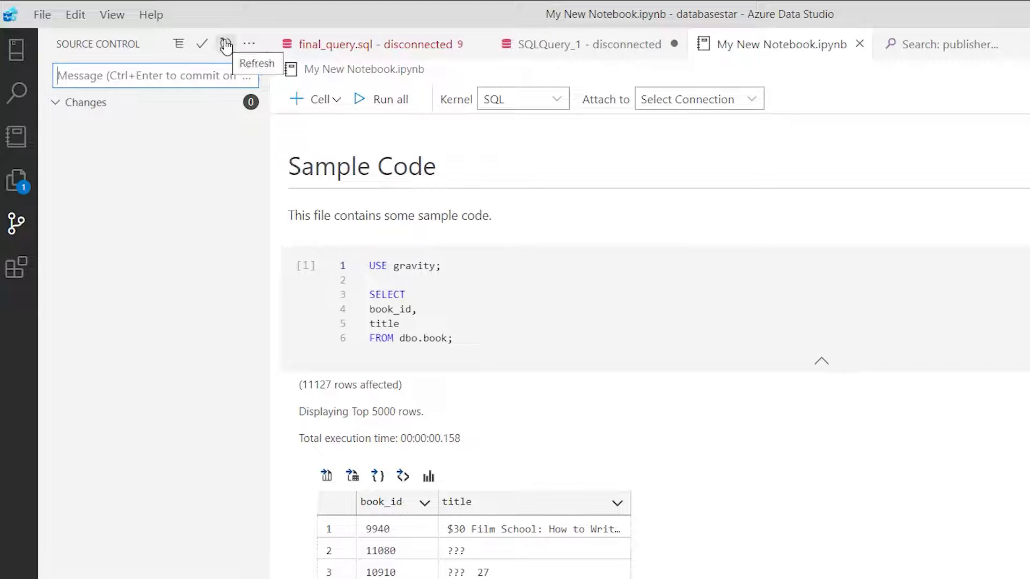
# Review the additional Git actions available for source control and close the list.
pyautogui.click(59, 108)
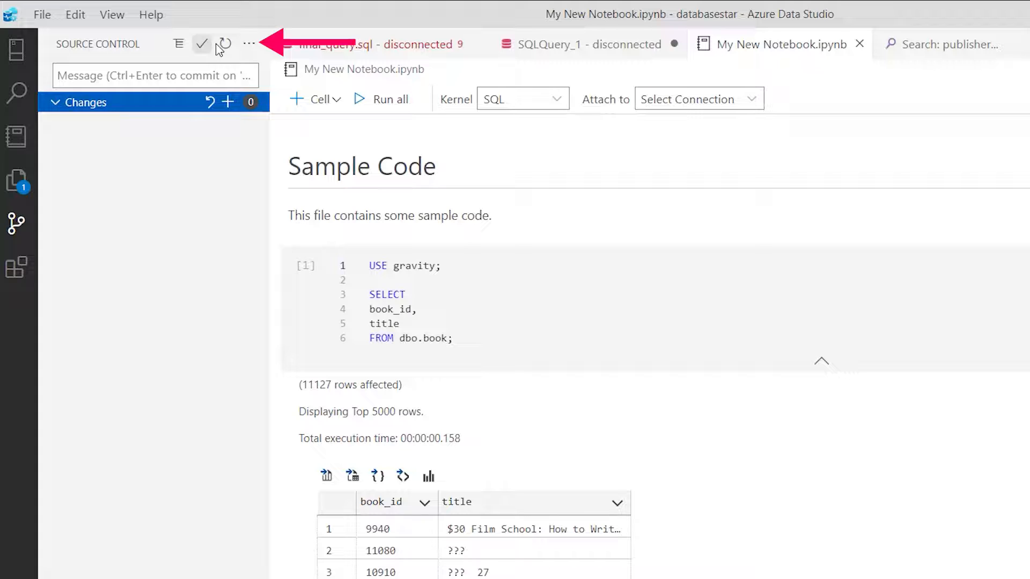
pyautogui.click(248, 45)
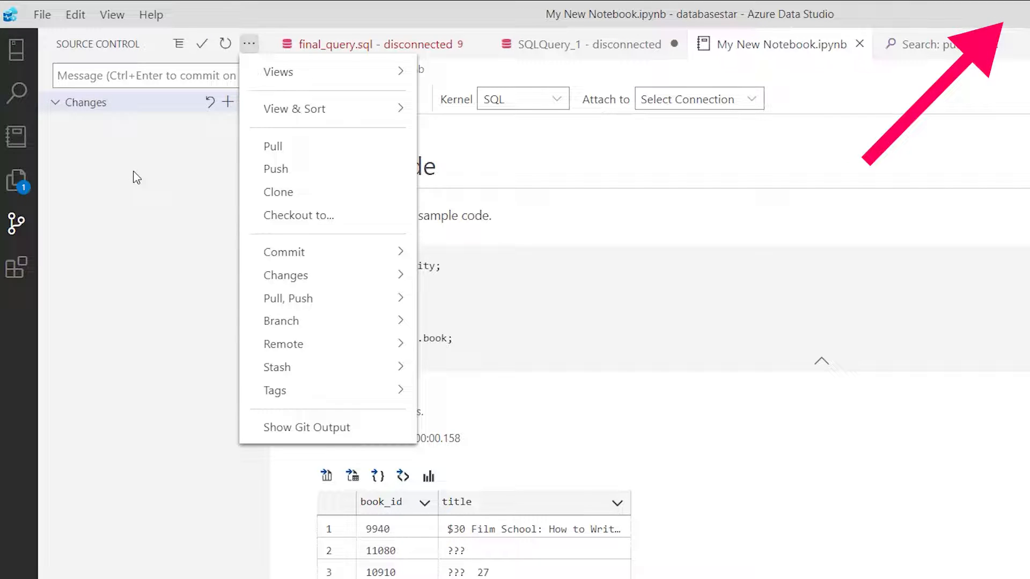
pyautogui.click(166, 168)
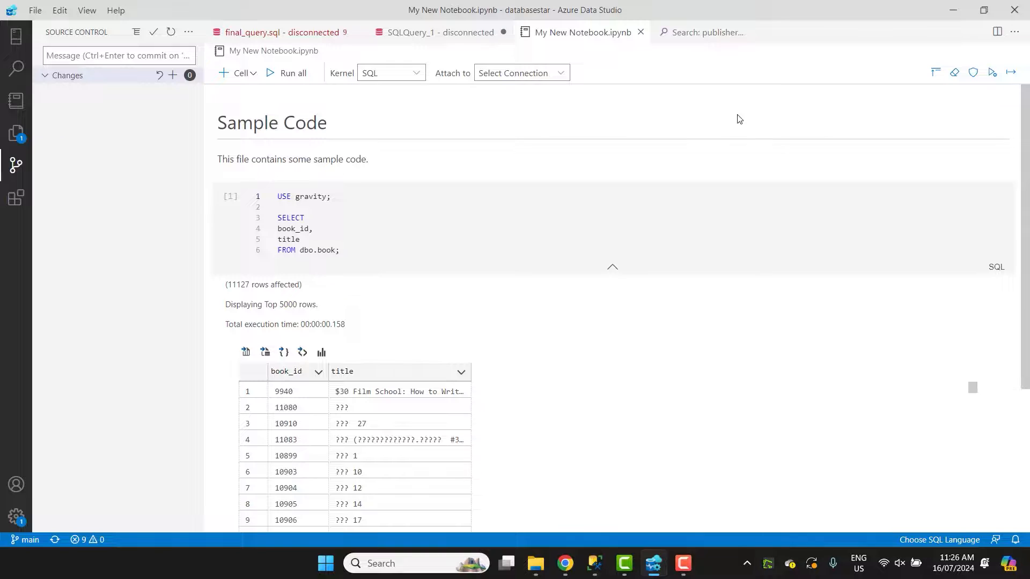
# Open the user settings and examine the Text Editor cursor and formatting options and the Workbench appearance options.
pyautogui.click(35, 10)
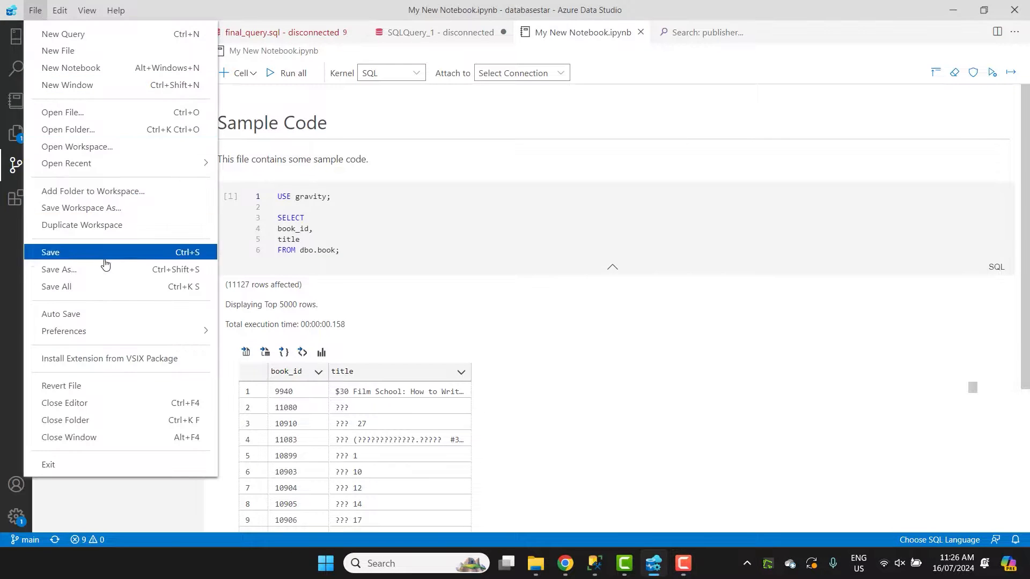
pyautogui.moveTo(111, 331)
pyautogui.click(299, 339)
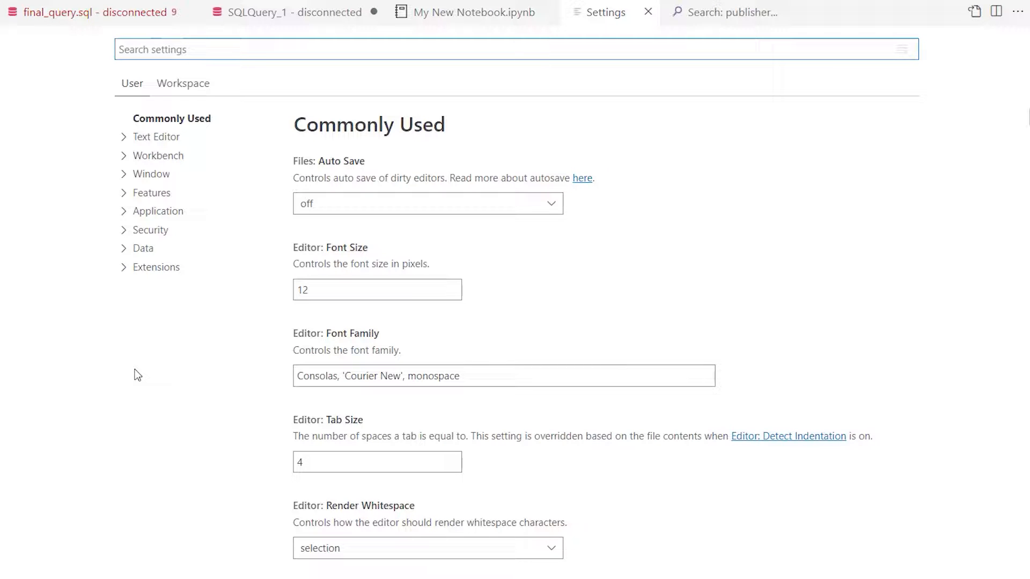
pyautogui.click(123, 139)
pyautogui.click(158, 156)
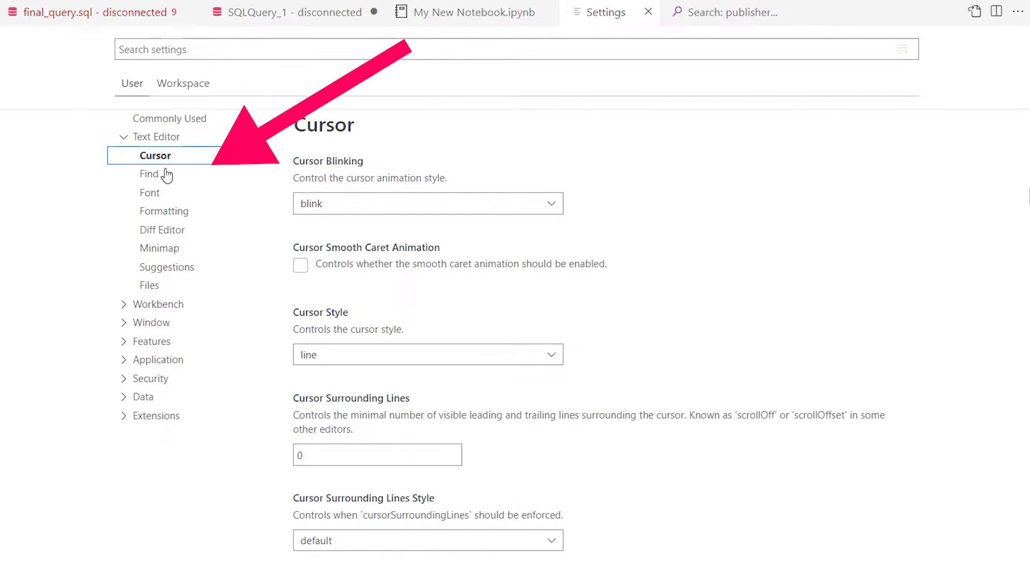
pyautogui.click(170, 215)
pyautogui.click(124, 306)
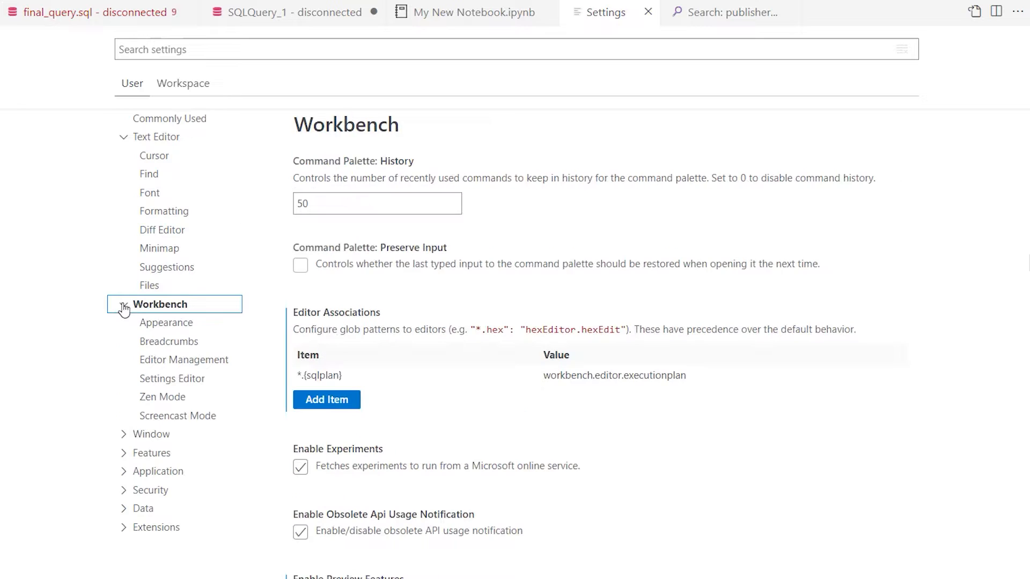
pyautogui.click(166, 326)
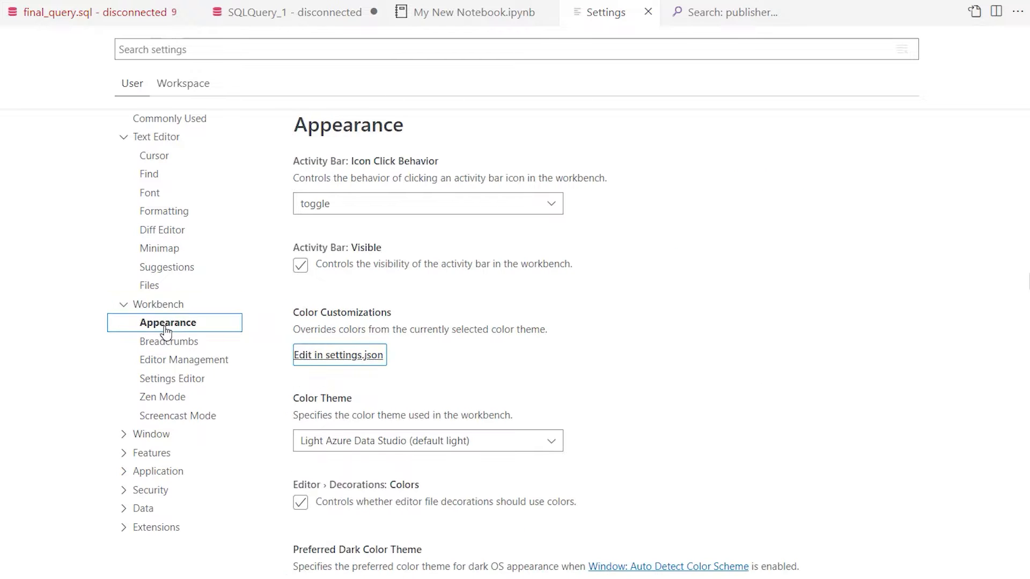